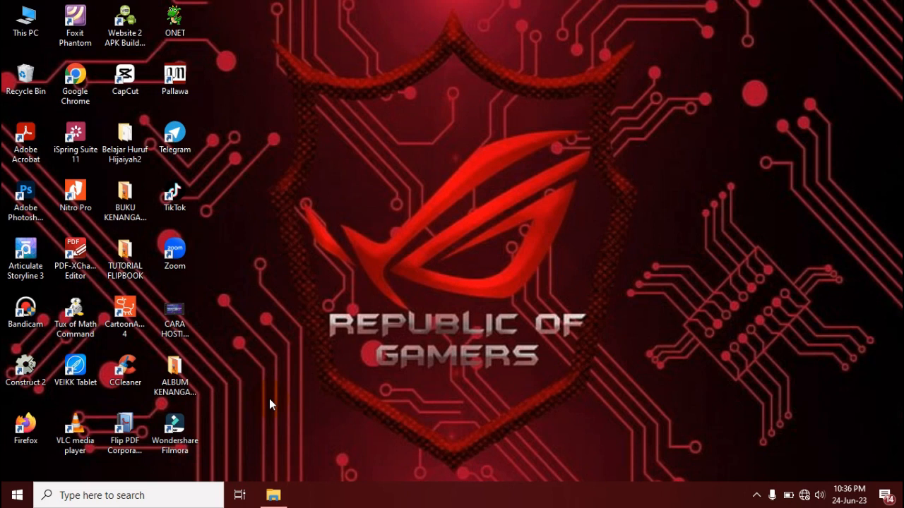
Step: Open the ALBUM KENANGAN SEKOLAH_Neat flipbook project from the TUTORIAL FLIPBOOK folder in Flip PDF Corporate
mouse_move(270, 503)
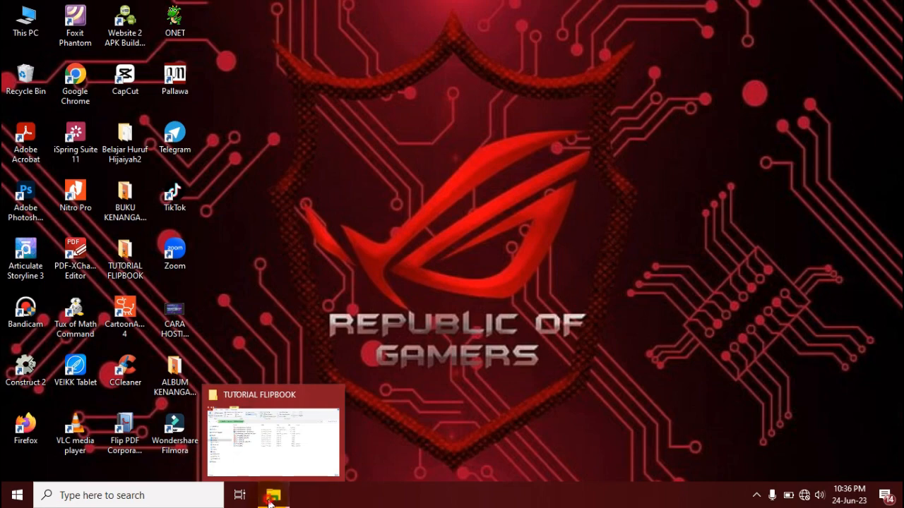
click(270, 503)
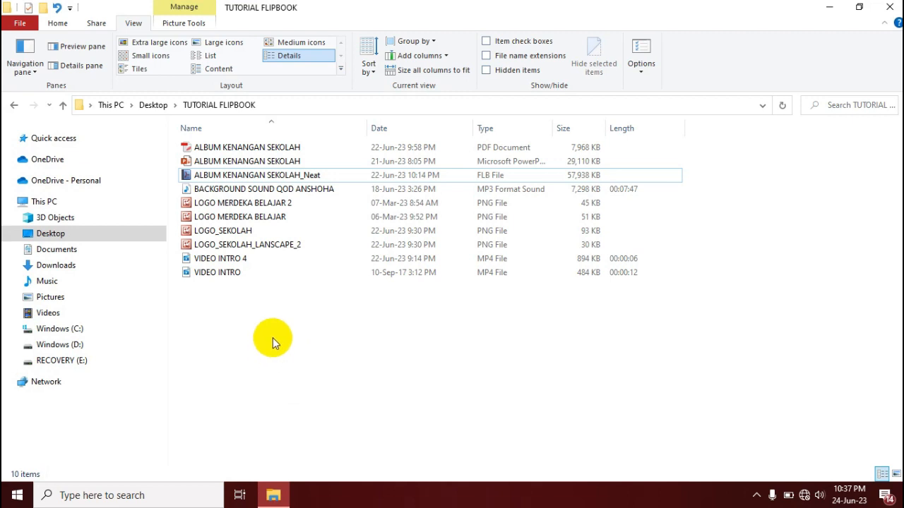
mouse_move(246, 177)
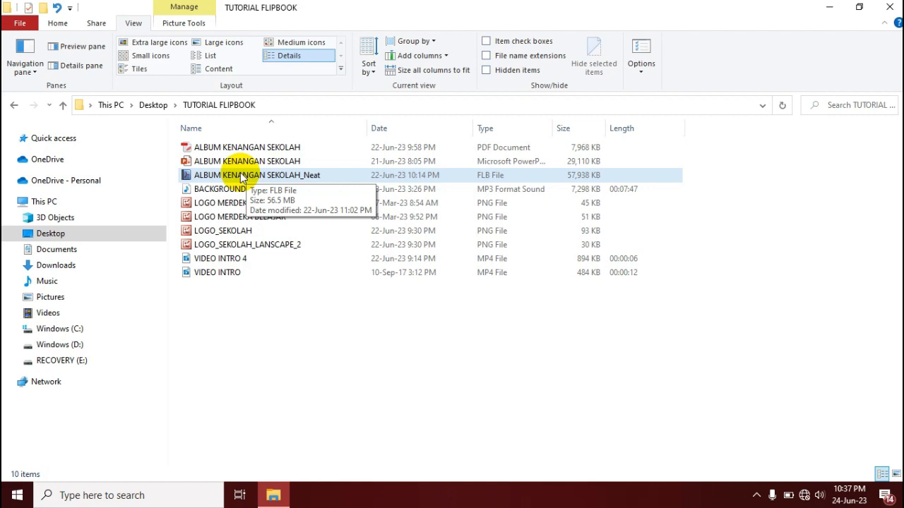
click(238, 353)
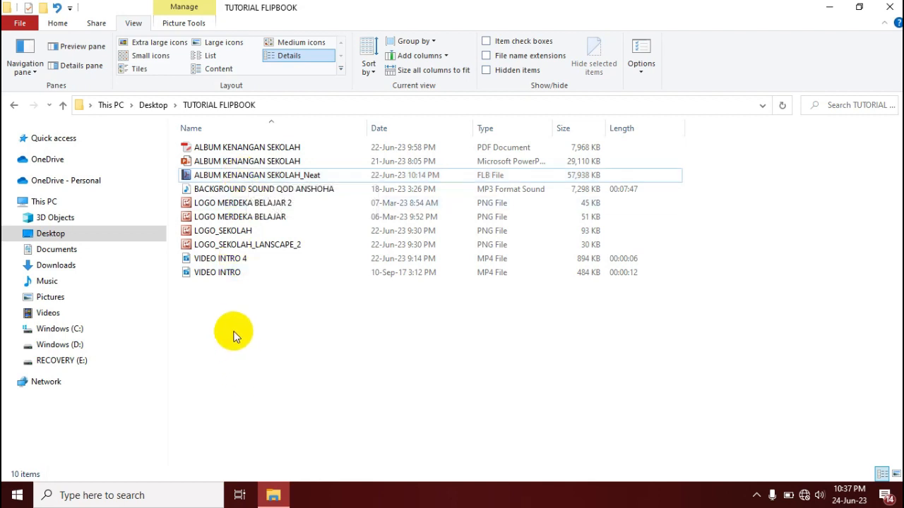
click(227, 176)
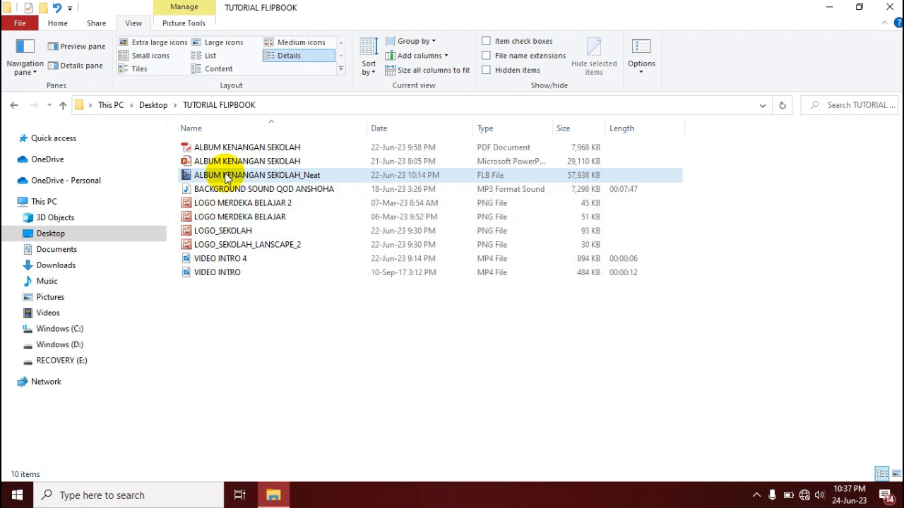
click(226, 179)
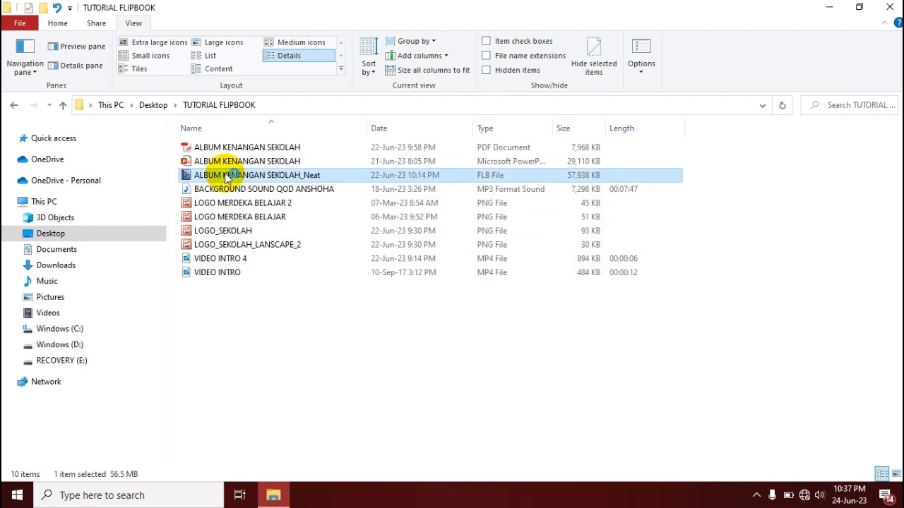
double_click(225, 175)
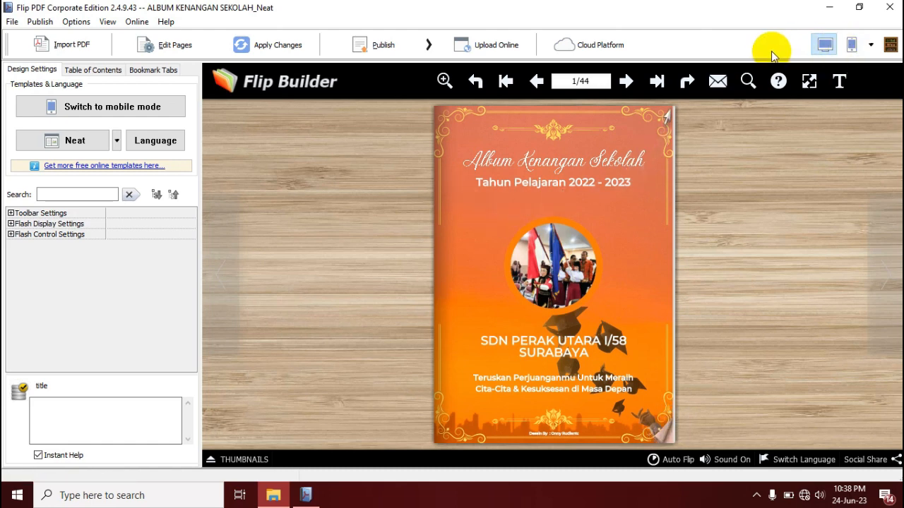
Step: Switch the flipbook preview to the mobile HTML5 version and go through its intro video to the album cover
click(851, 46)
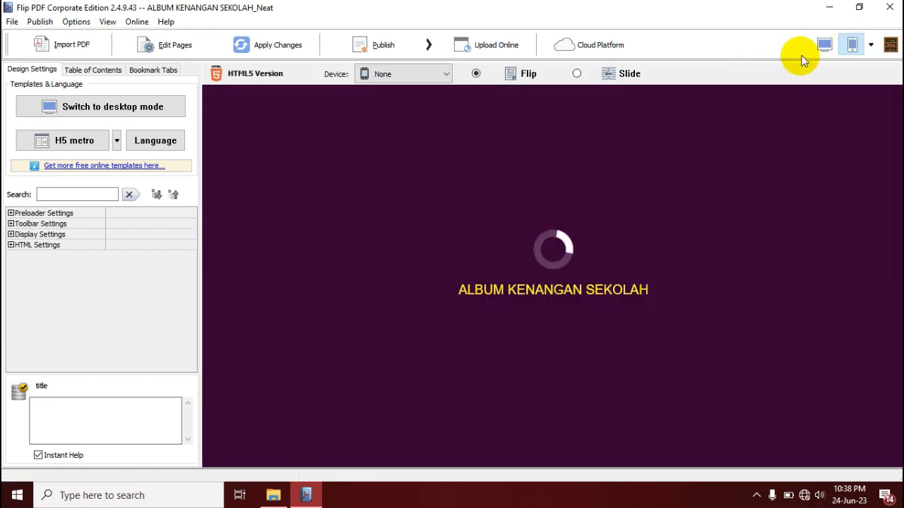
click(849, 46)
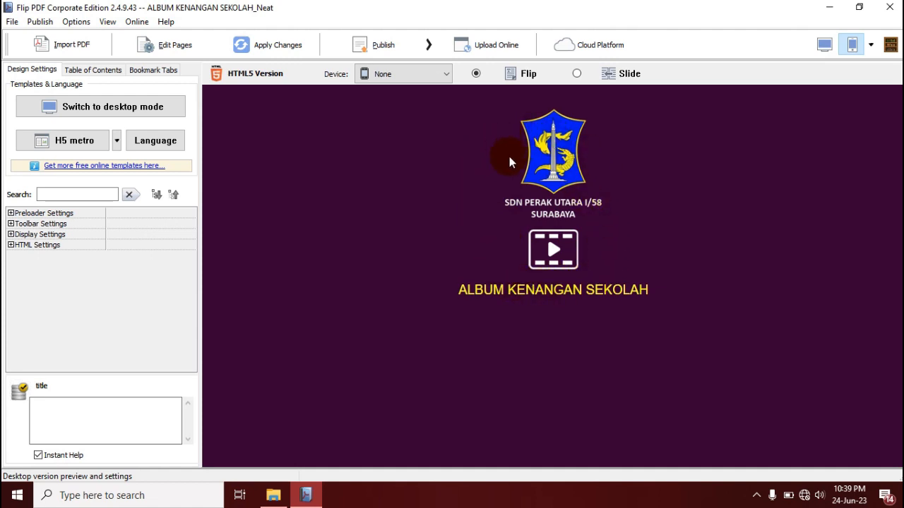
click(546, 251)
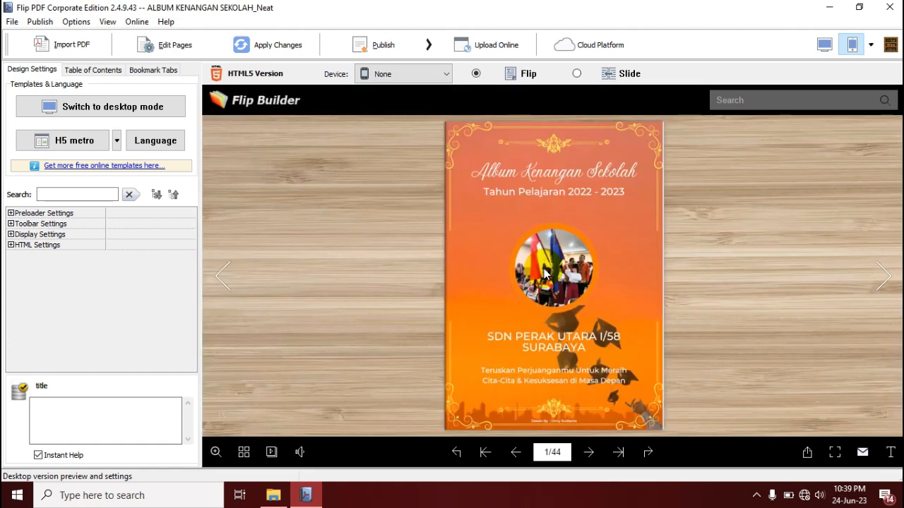
click(492, 237)
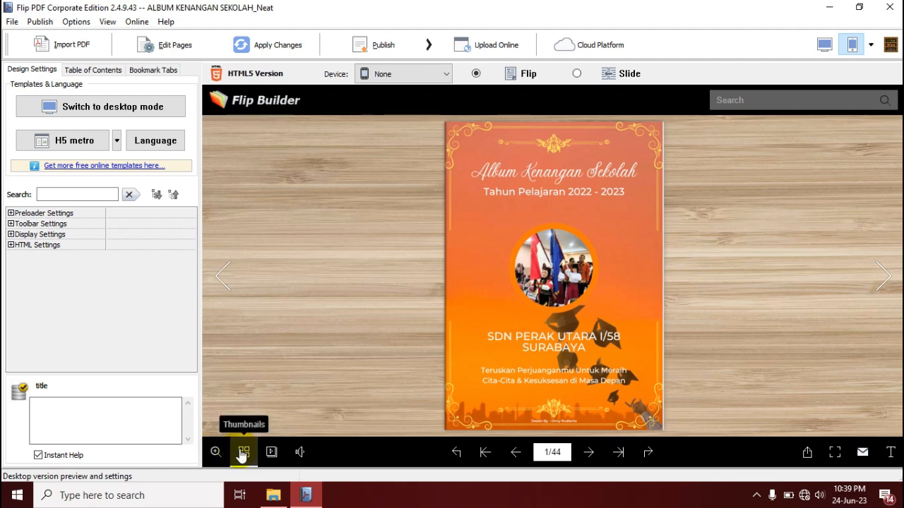
Step: Browse the page thumbnails in the flipbook preview and close them
click(242, 452)
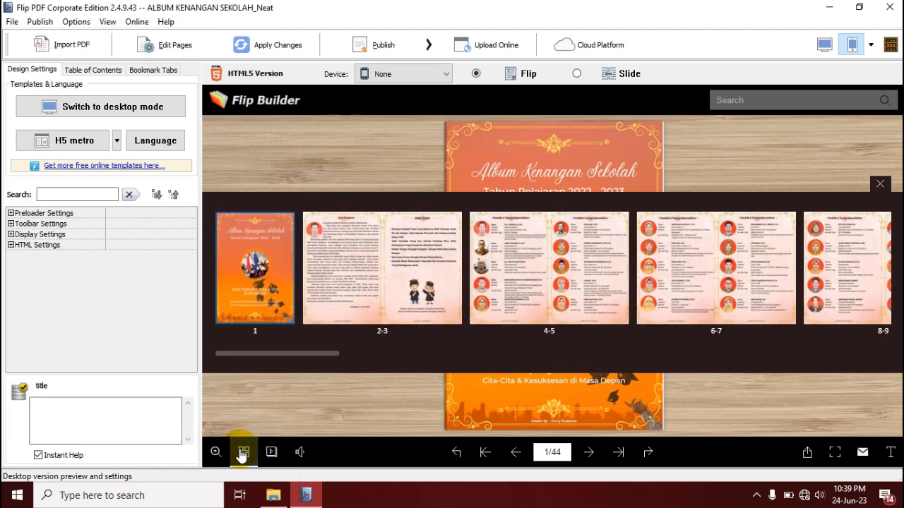
drag(817, 232, 478, 238)
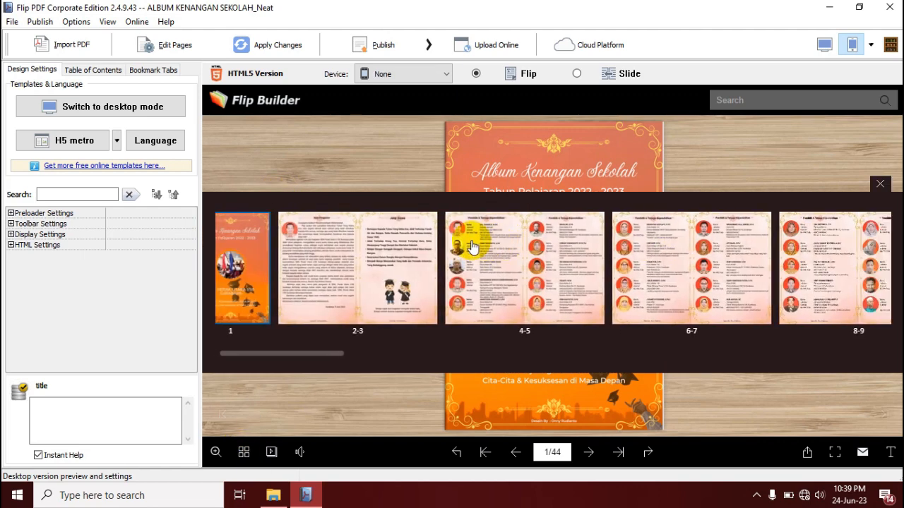
click(880, 184)
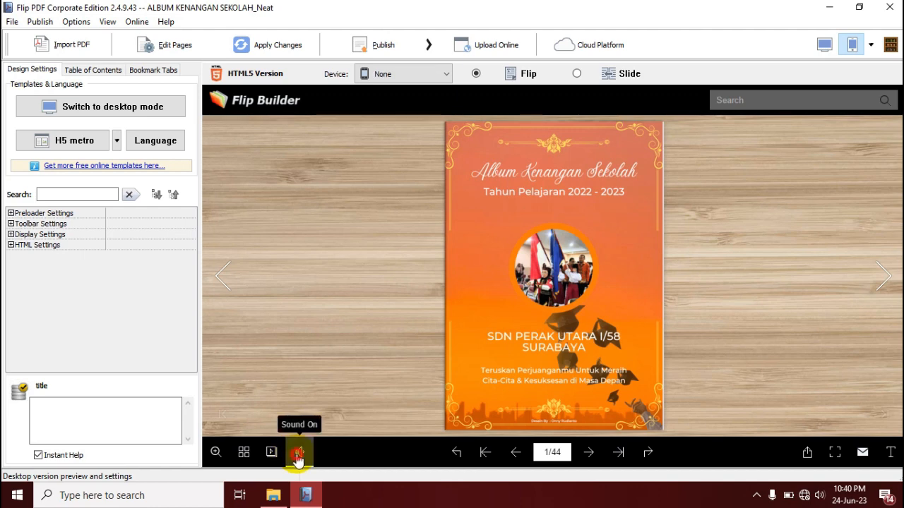
Step: Try the preview's sound toggle, and jump to the last page and back to the first
click(298, 455)
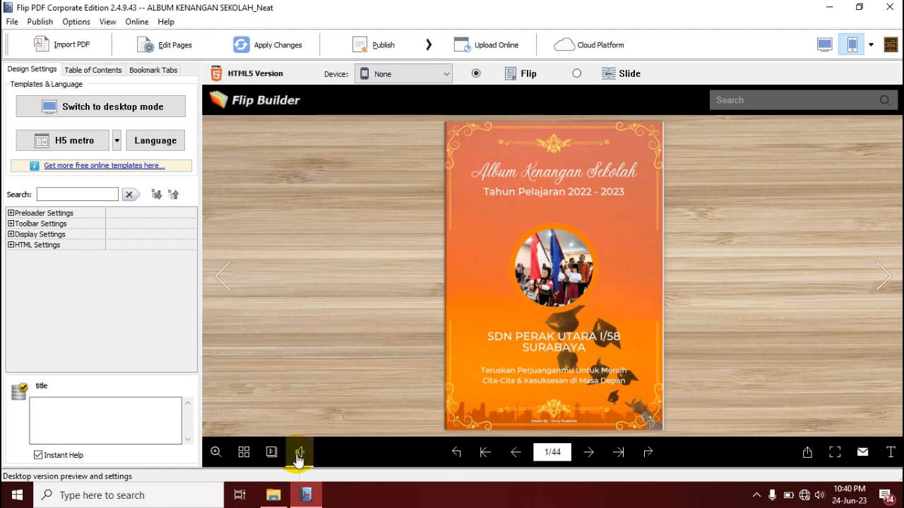
click(298, 457)
click(298, 458)
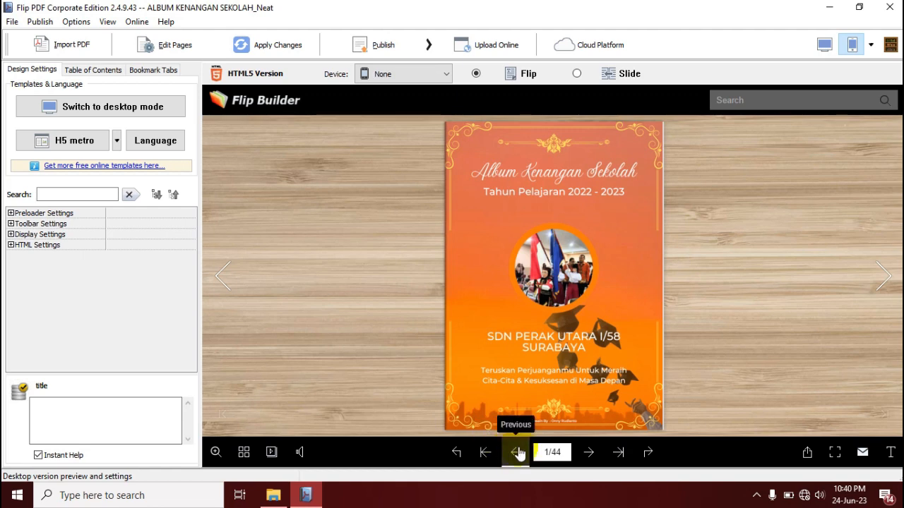
click(621, 453)
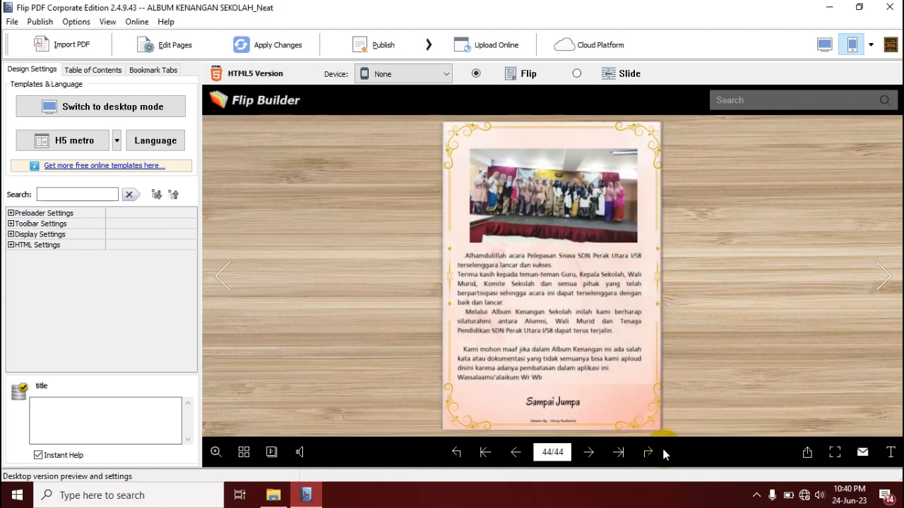
click(485, 454)
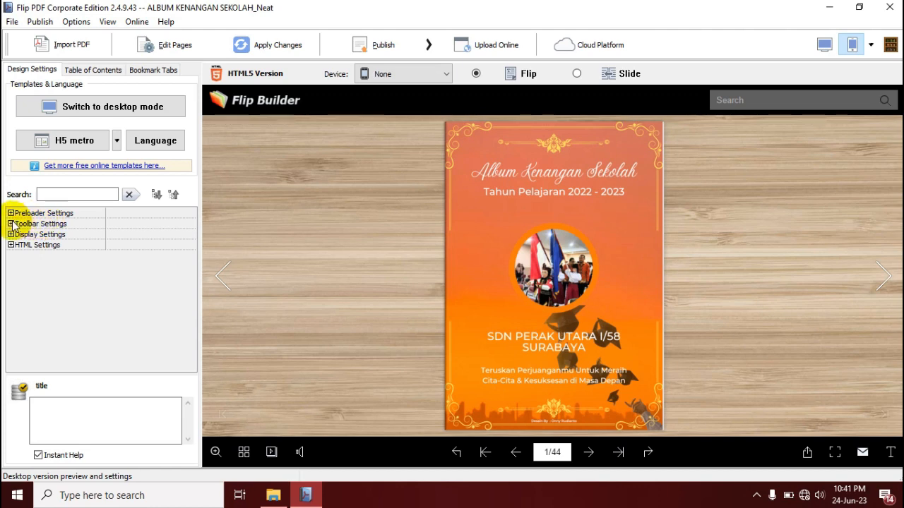
Step: Search the design settings for "logo" and clear the search
click(47, 196)
text(logo)
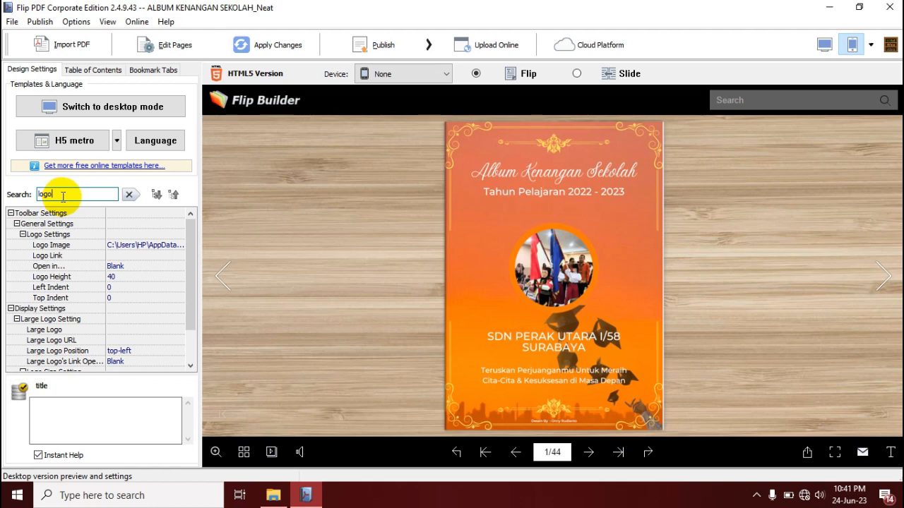
key(BackSpace)
key(BackSpace)
key(BackSpace)
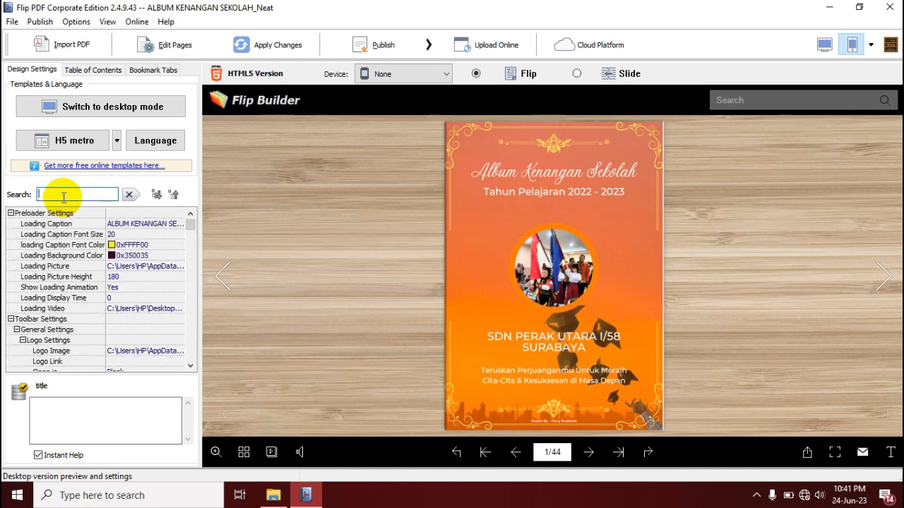
Step: Collapse the Preloader, Toolbar, Display and HTML settings groups
click(10, 213)
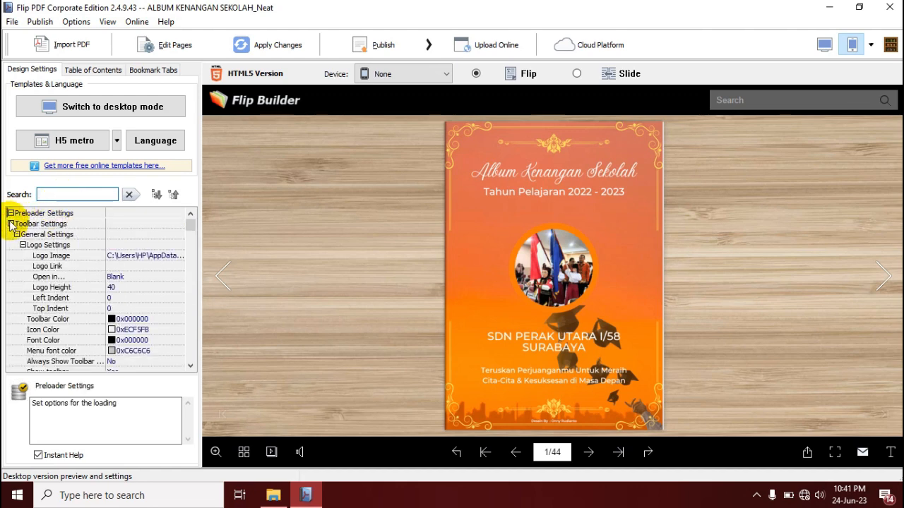
click(11, 224)
click(10, 234)
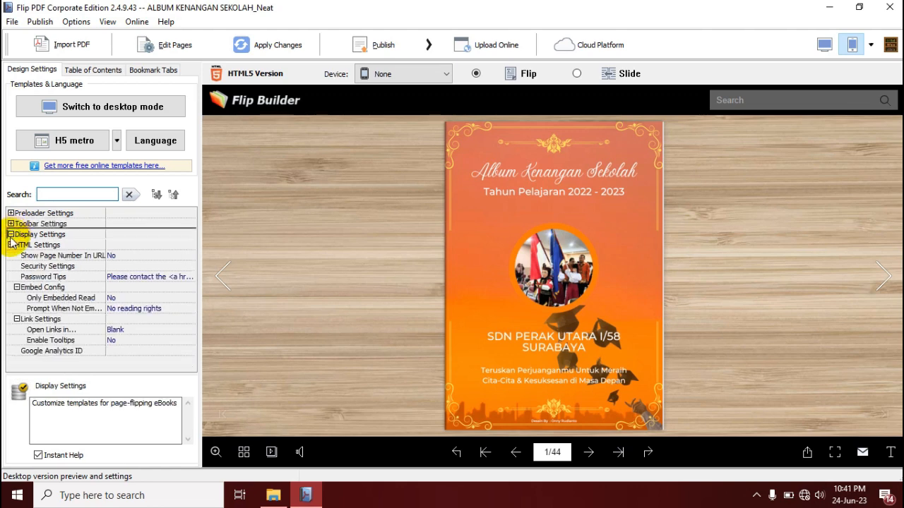
click(10, 244)
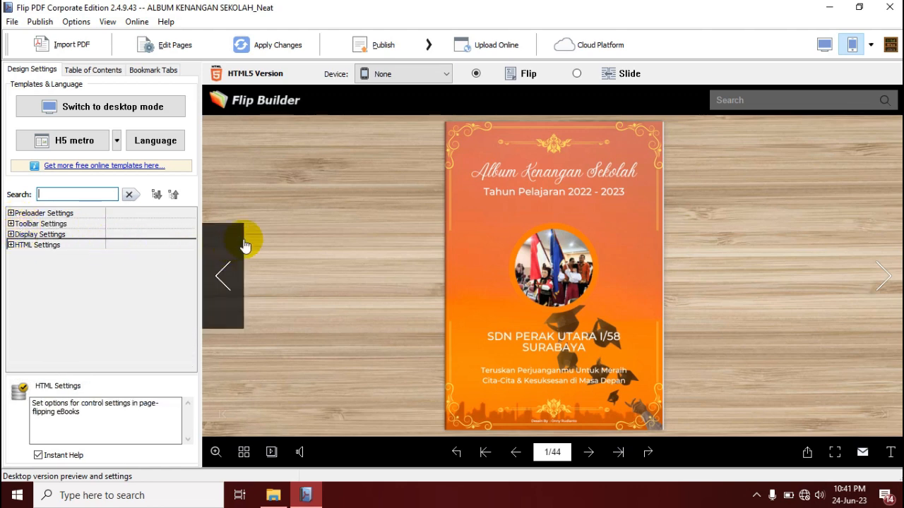
Step: Set the toolbar's Logo Image to LOGO_SEKOLAH_LANSCAPE_2 from the TUTORIAL FLIPBOOK folder and apply the change to the preview
click(11, 223)
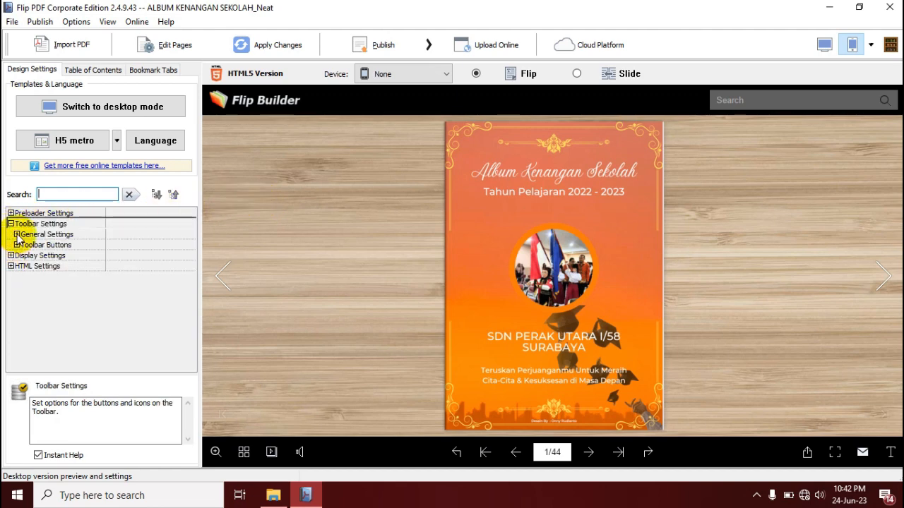
click(16, 235)
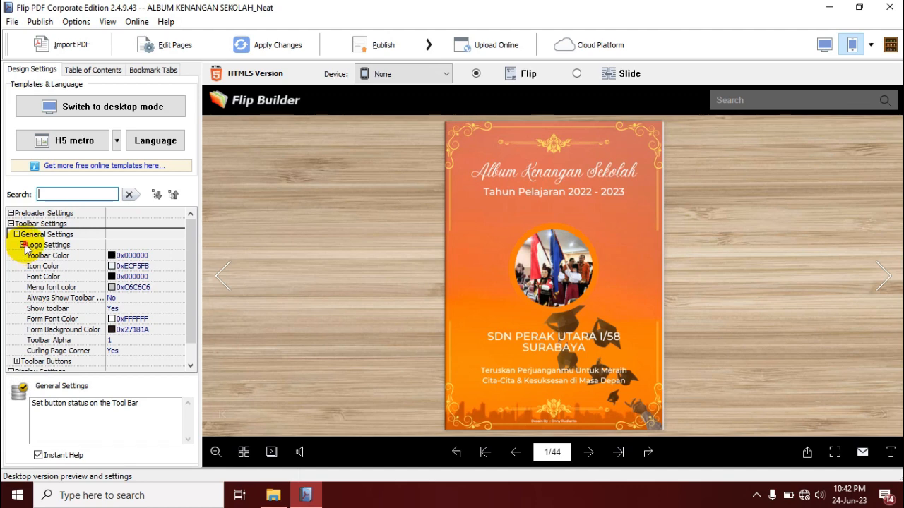
click(23, 245)
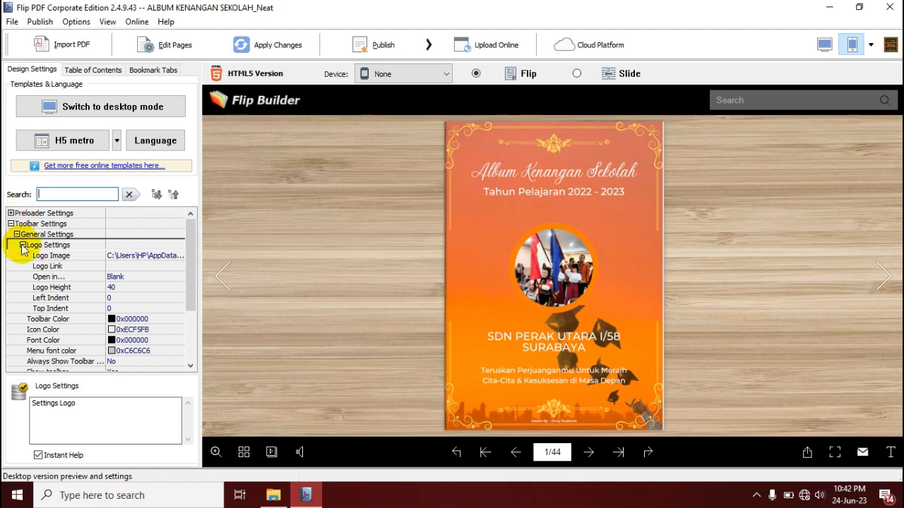
click(147, 258)
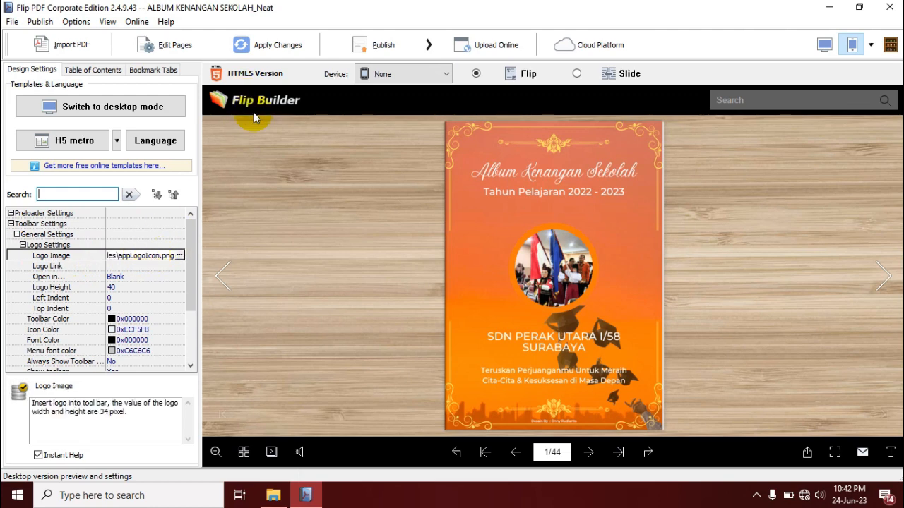
click(180, 256)
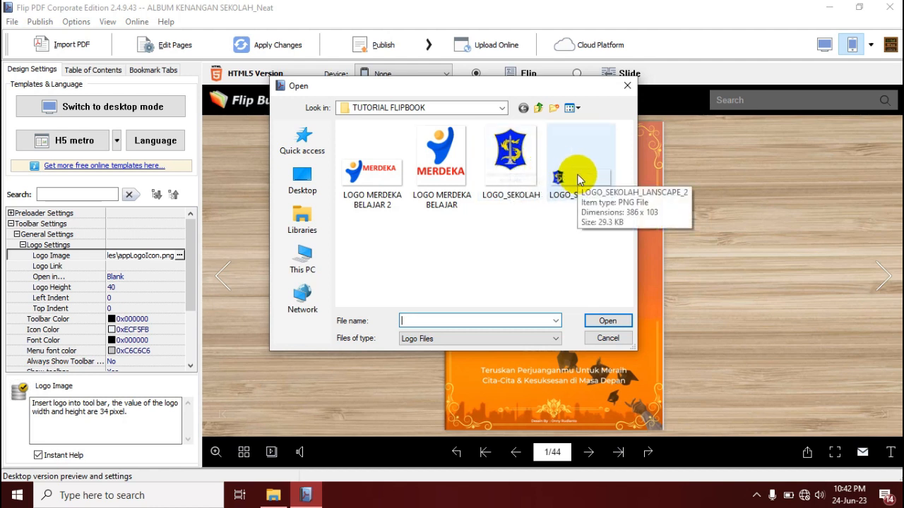
click(577, 178)
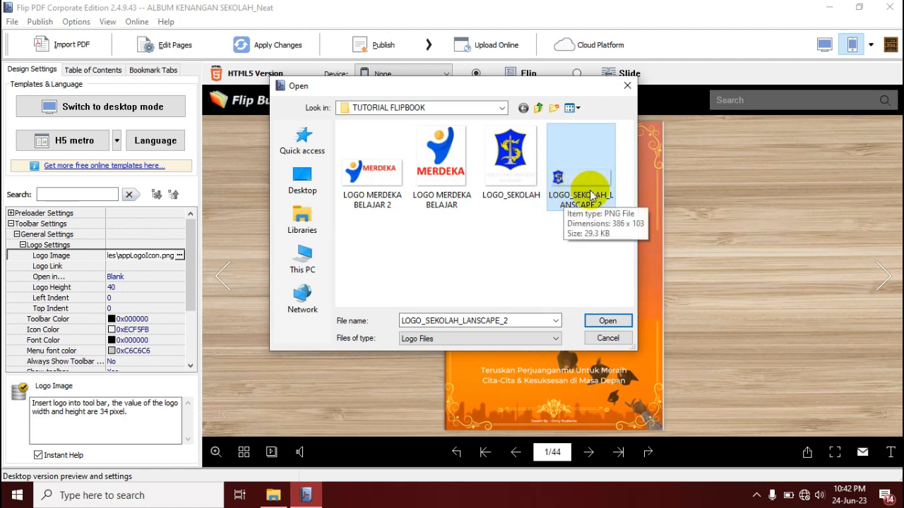
click(606, 322)
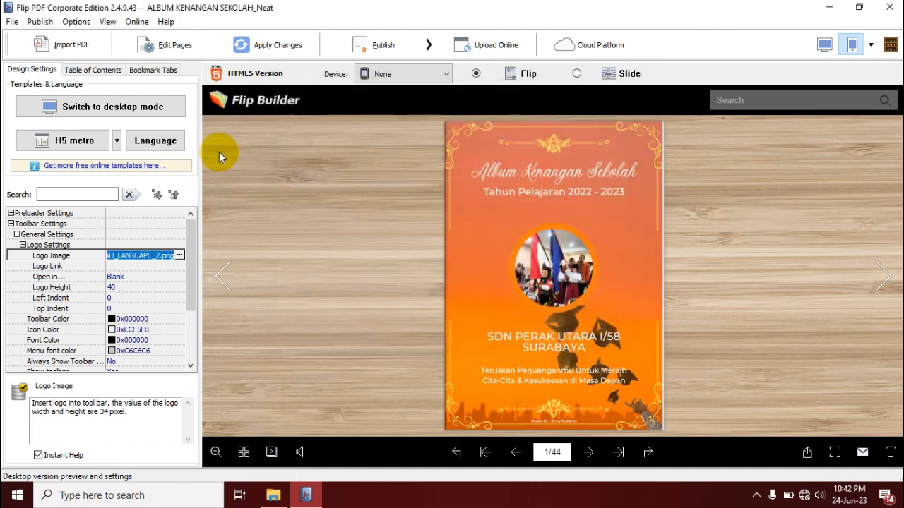
click(273, 48)
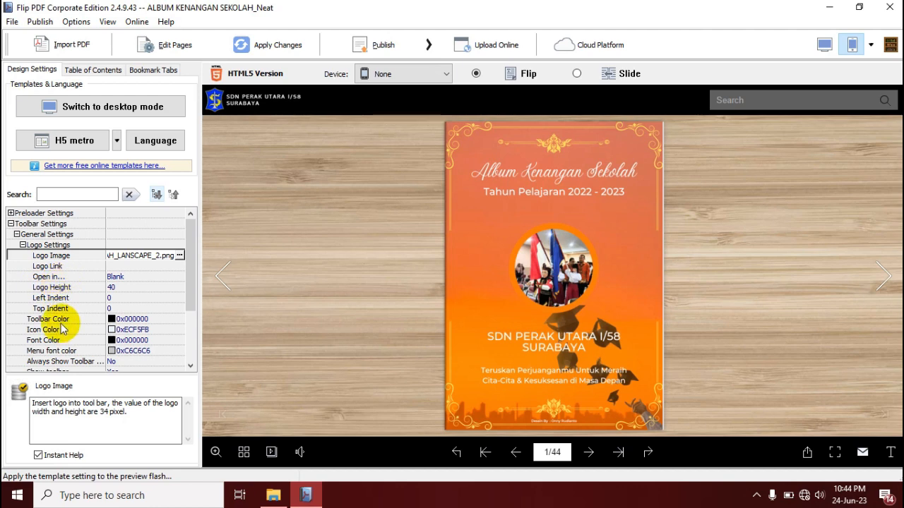
Step: Set the Toolbar Color to dark purple 0x400040 and check it in the refreshed preview past the intro video
click(134, 319)
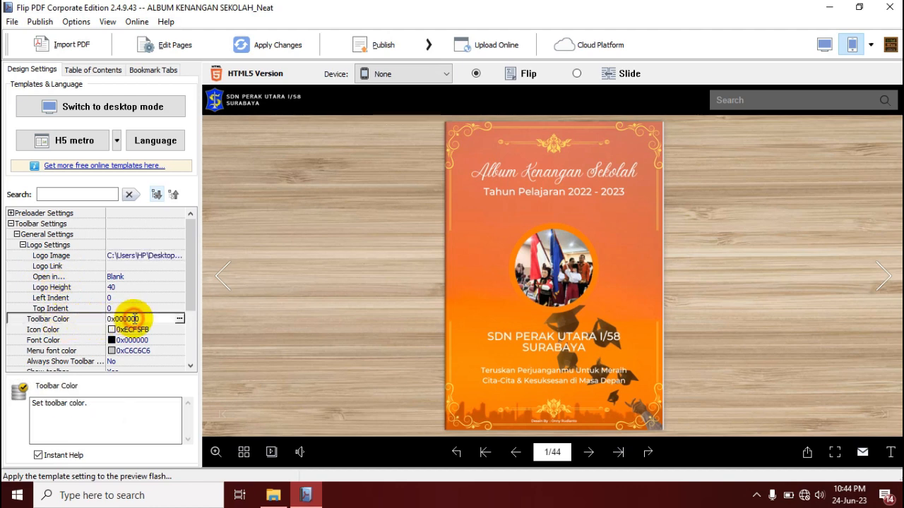
click(180, 321)
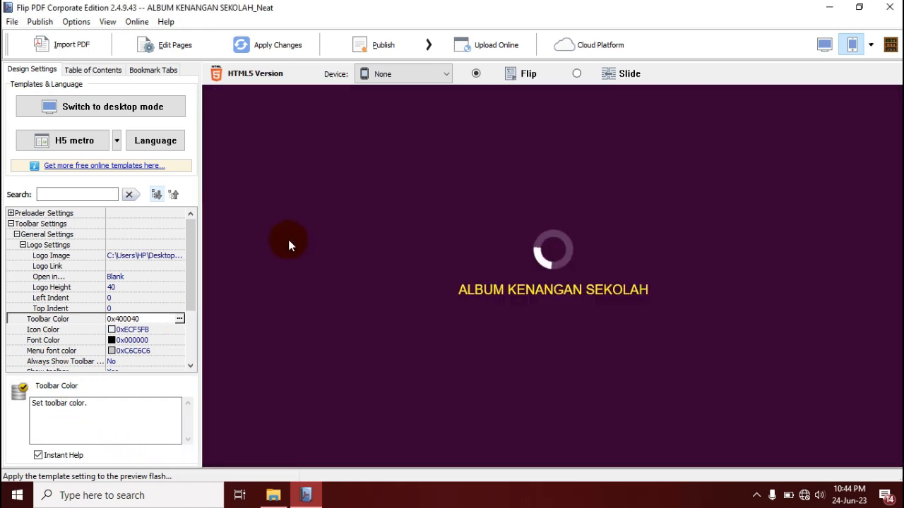
click(537, 247)
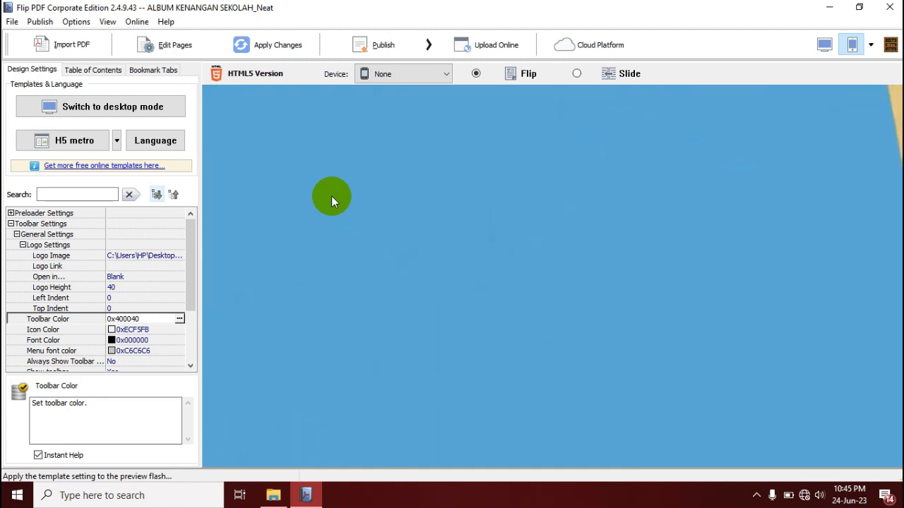
click(331, 195)
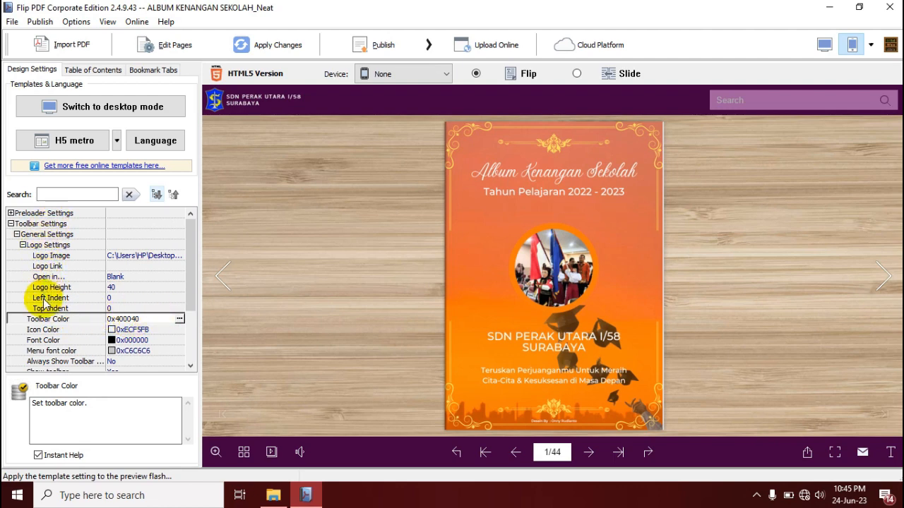
Step: Collapse the Toolbar Settings group and expand it again down to the Logo Settings
click(23, 244)
click(17, 235)
click(11, 223)
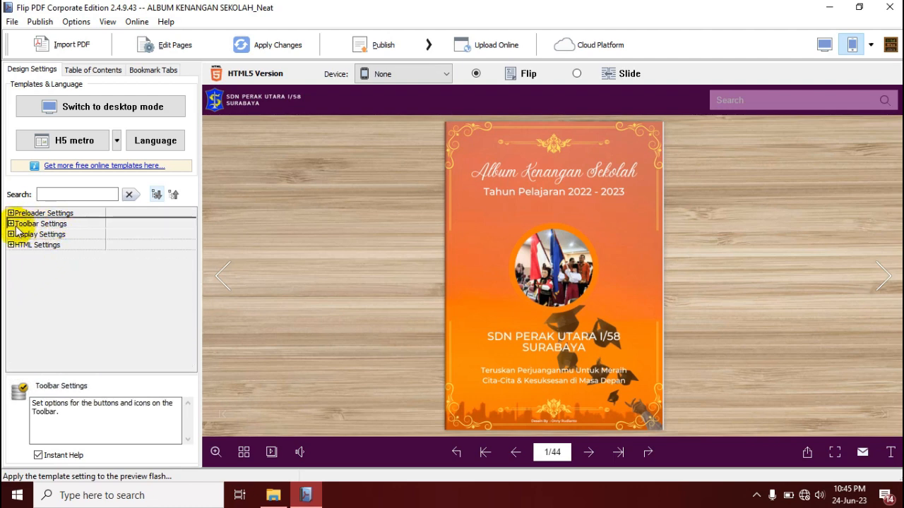
click(11, 224)
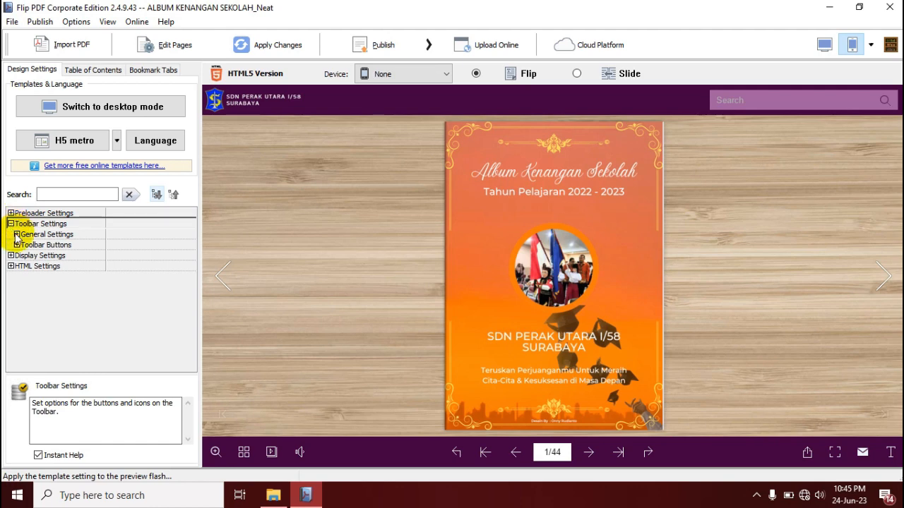
click(16, 234)
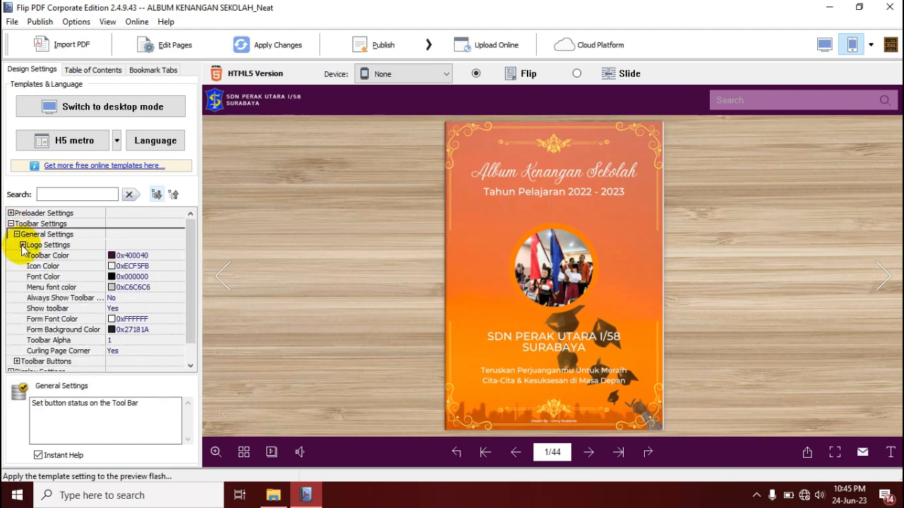
click(23, 244)
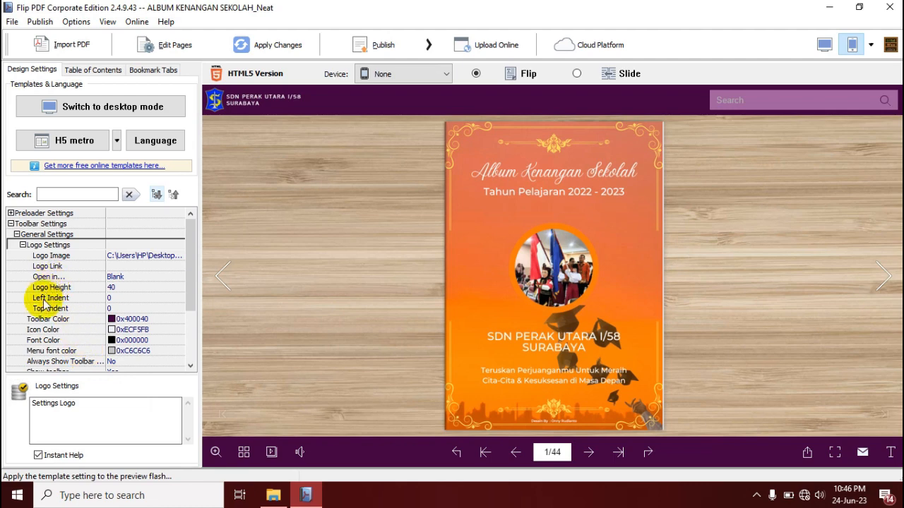
Step: Set the toolbar's Icon Color to pink 0xFF0080, apply the change and open the flipbook preview past the intro video
click(42, 331)
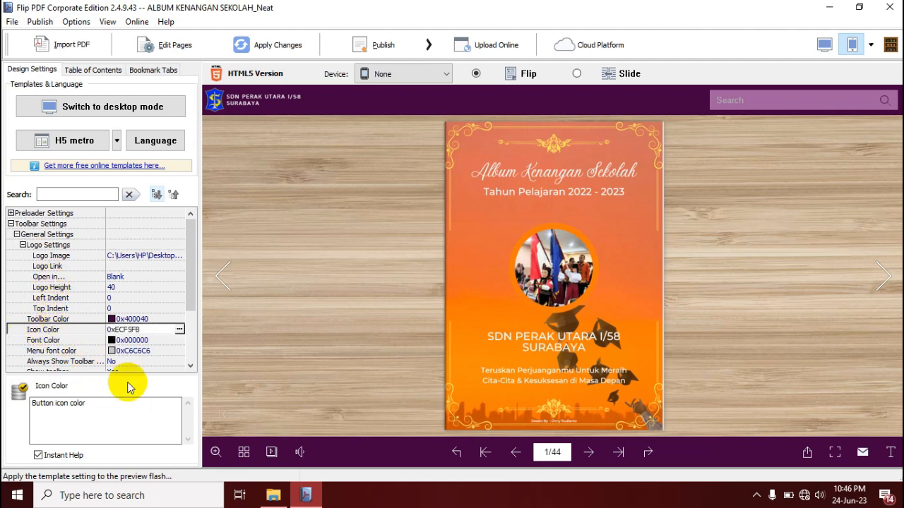
click(179, 331)
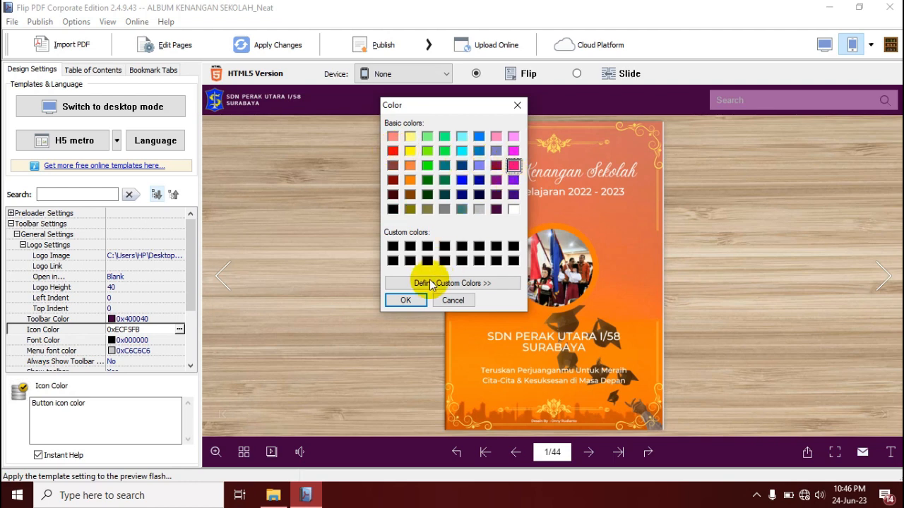
click(405, 300)
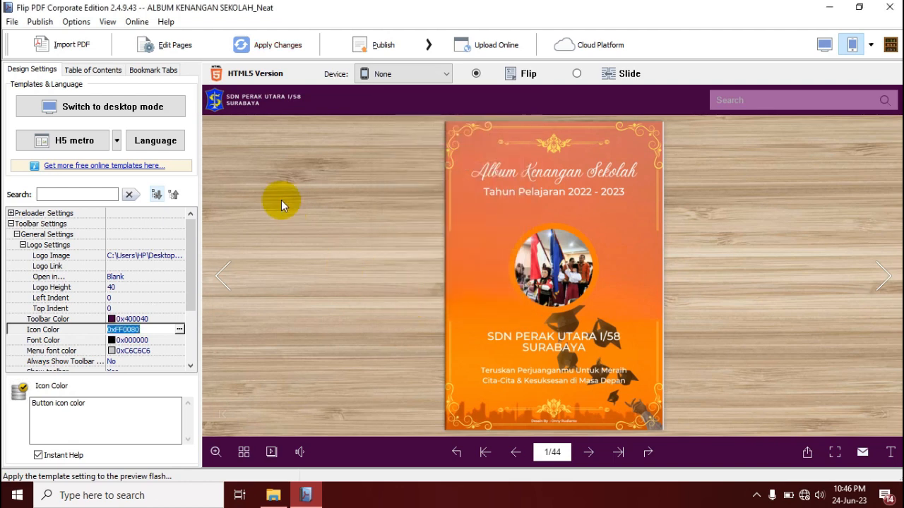
click(268, 50)
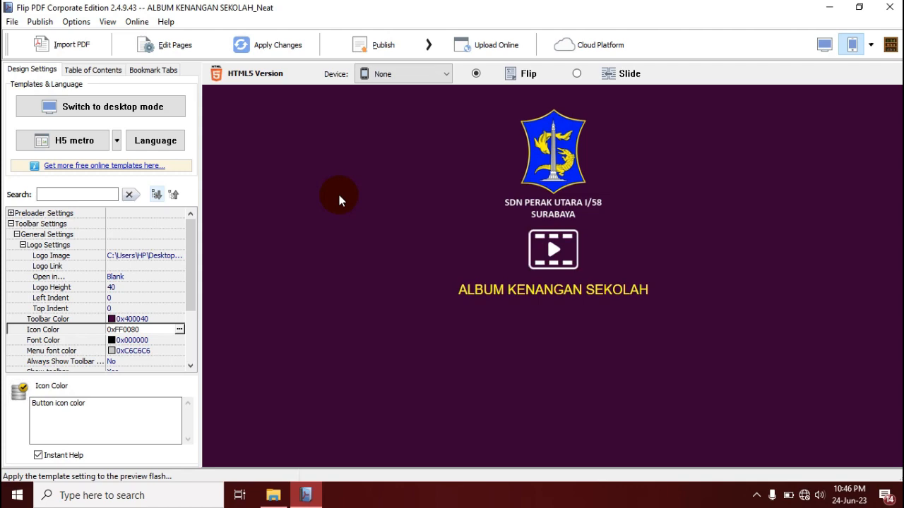
click(560, 250)
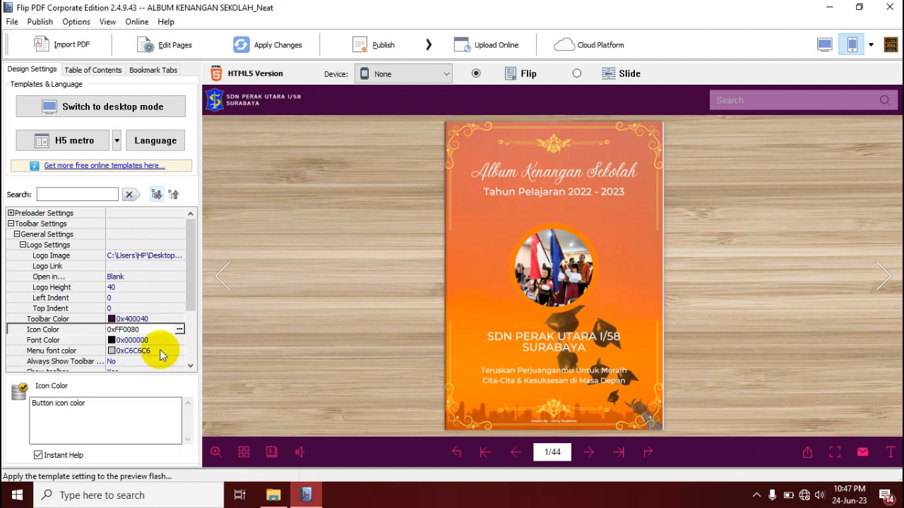
Step: Collapse the Logo Settings, General Settings and Toolbar Settings groups
drag(190, 252, 199, 258)
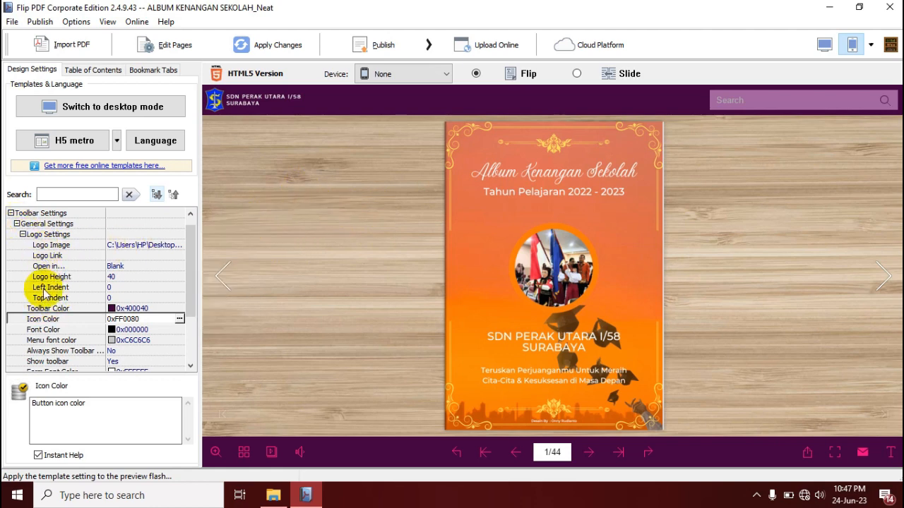
click(23, 235)
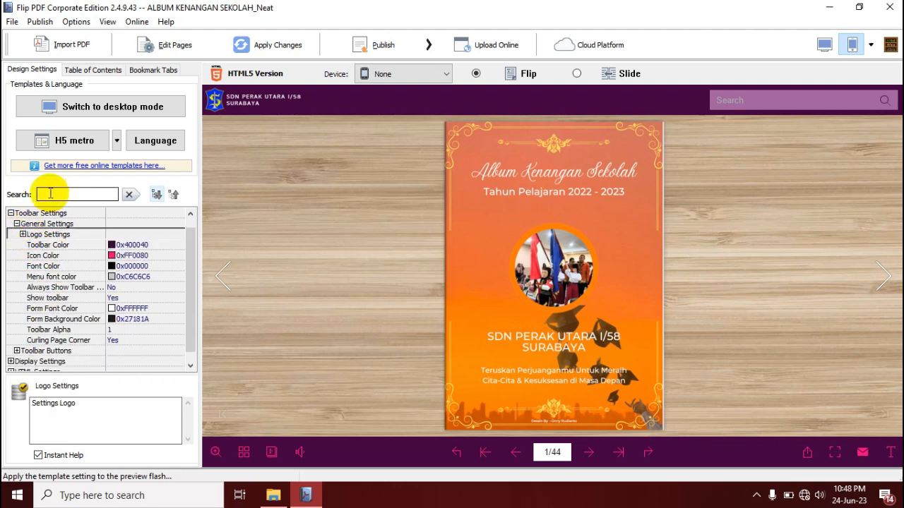
click(17, 223)
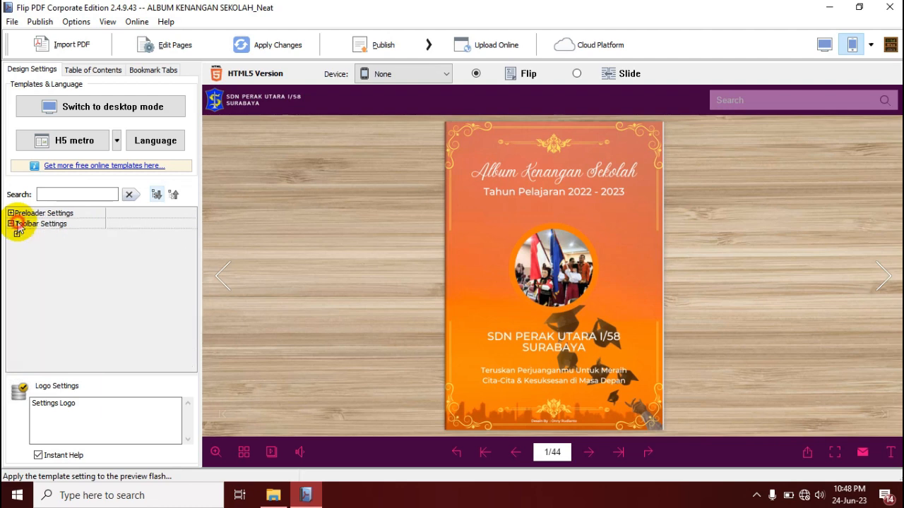
click(10, 224)
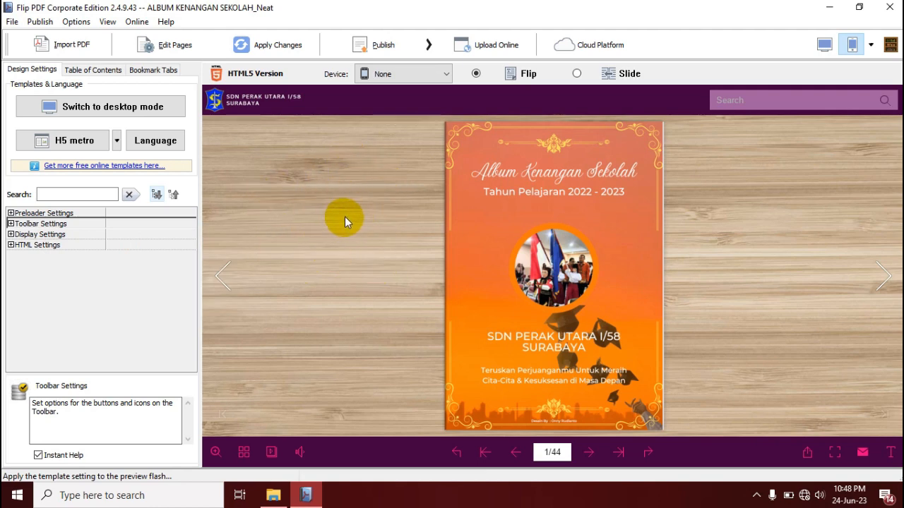
Step: Open the template selection and examine the styles from H5 classical through H5 metro, float, neat and handy to H5 clear
click(117, 143)
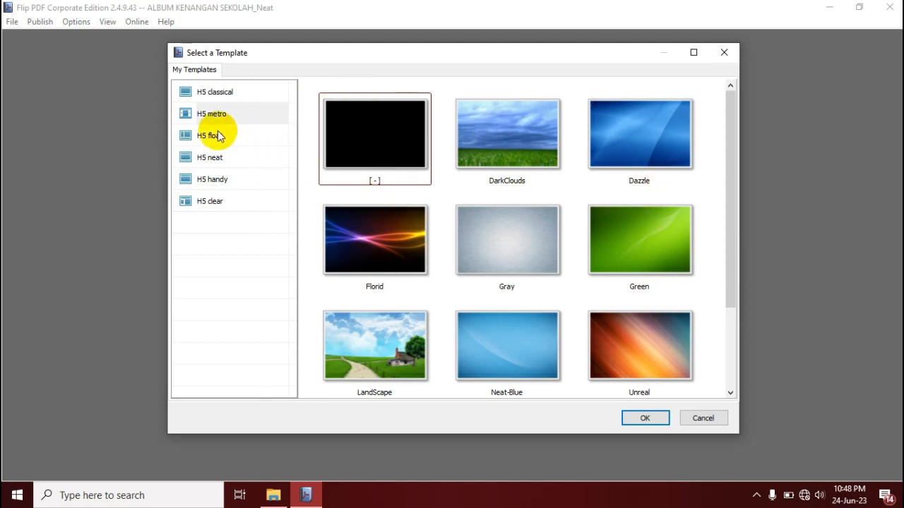
click(224, 94)
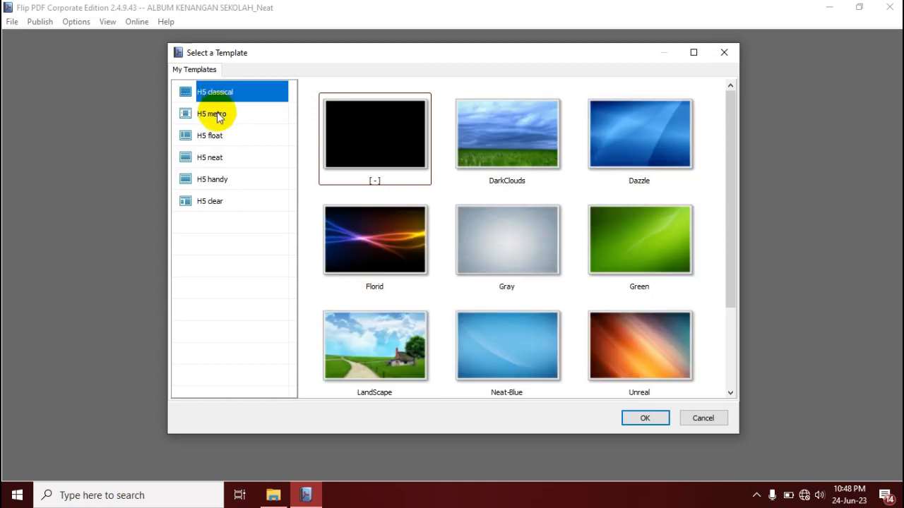
click(219, 115)
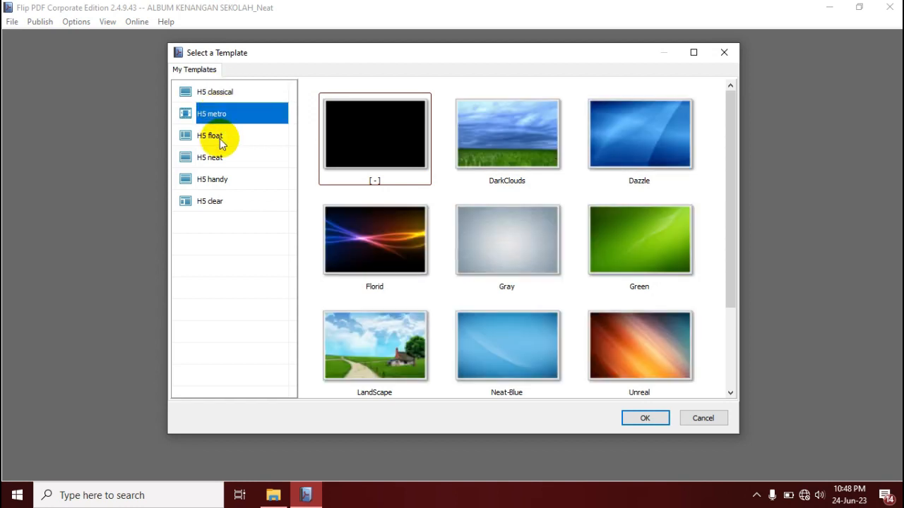
click(221, 139)
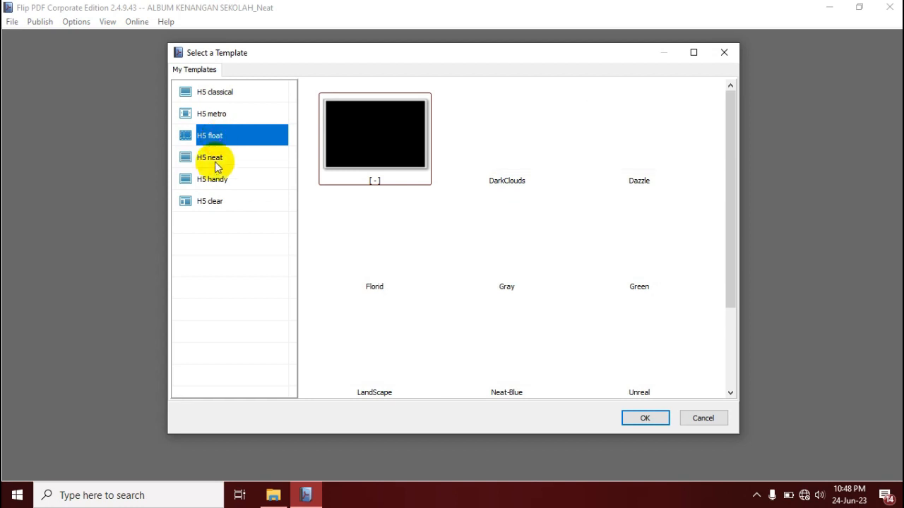
click(216, 161)
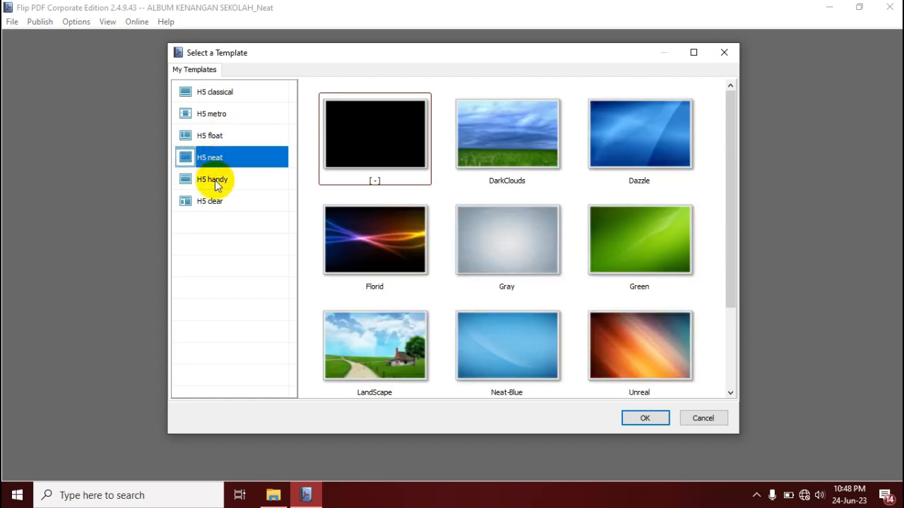
click(216, 180)
click(217, 204)
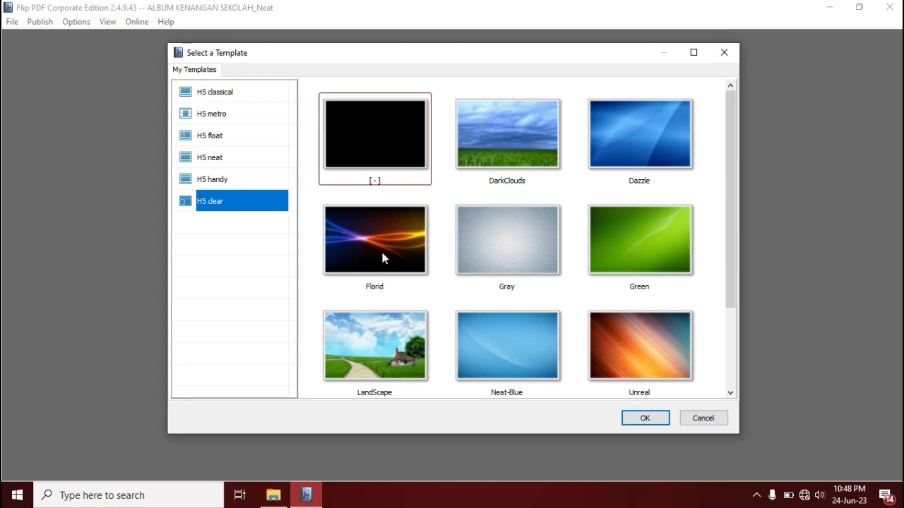
Step: Switch the flipbook to the H5 classical template with the Florid background
click(214, 93)
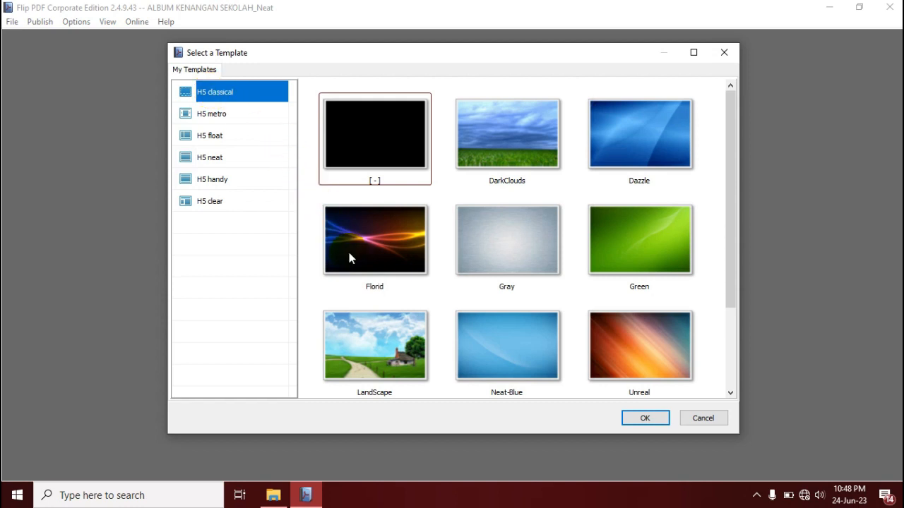
click(213, 92)
click(365, 238)
click(635, 418)
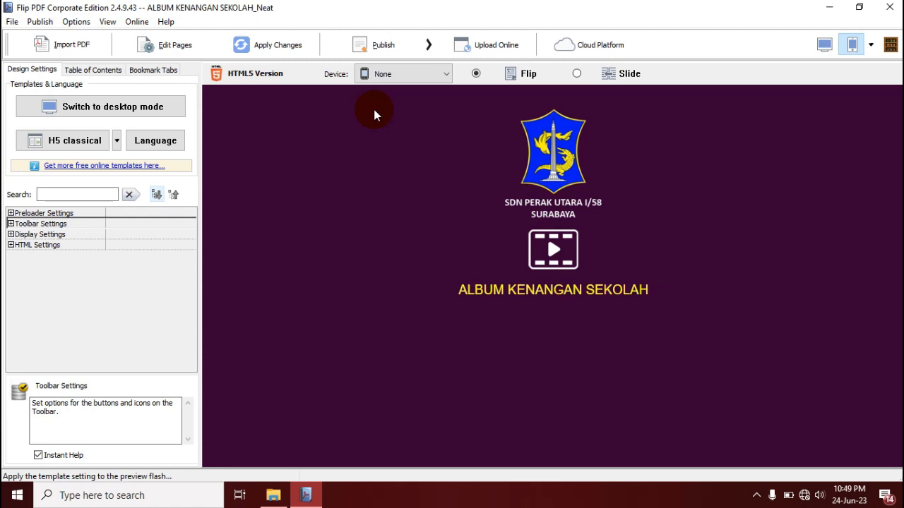
Step: Look through the H5 classical backgrounds, close the template selection without choosing one and refresh the preview
click(115, 140)
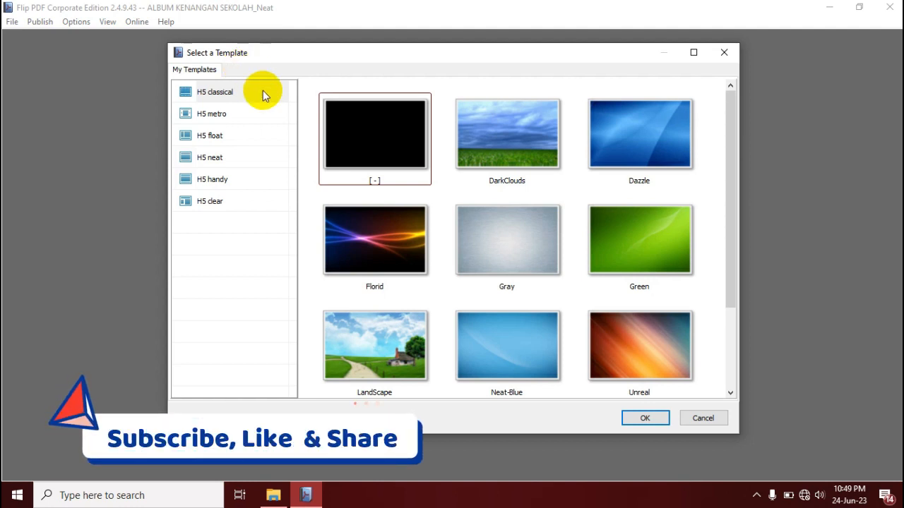
scroll(511, 200, down, 2)
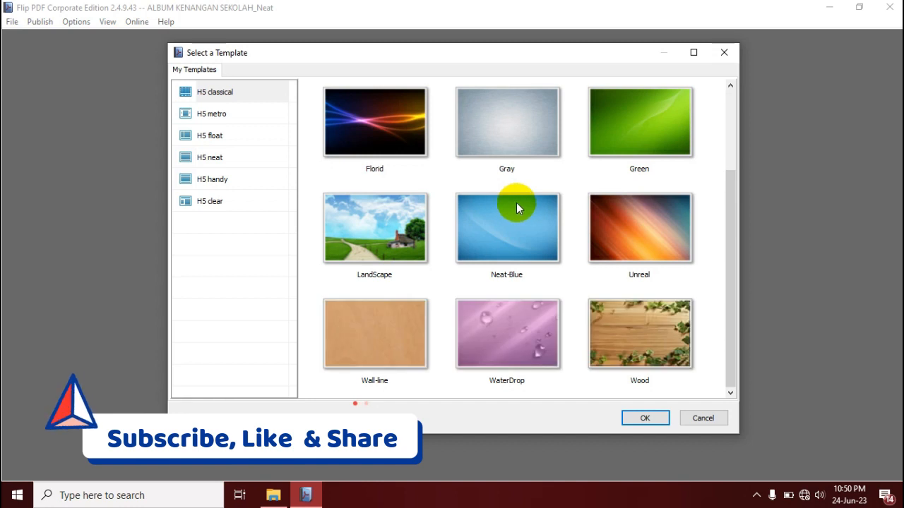
scroll(516, 203, up, 2)
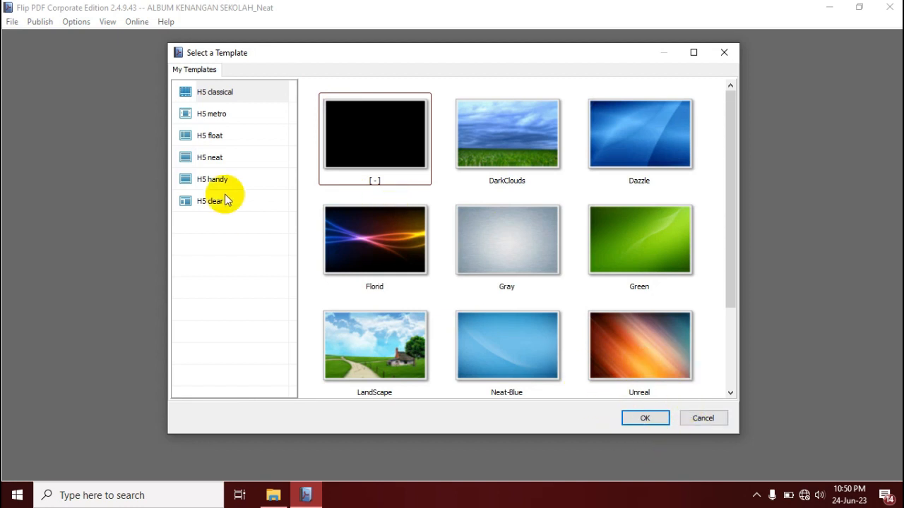
click(722, 51)
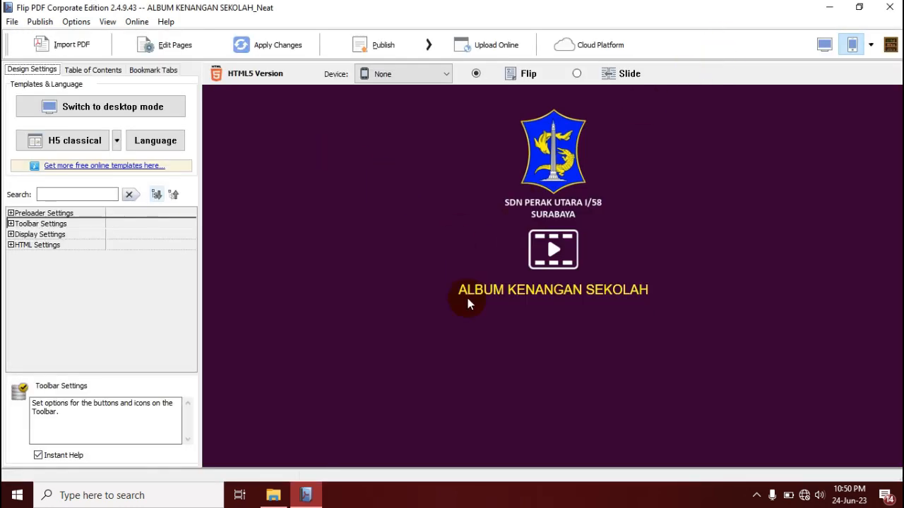
click(269, 47)
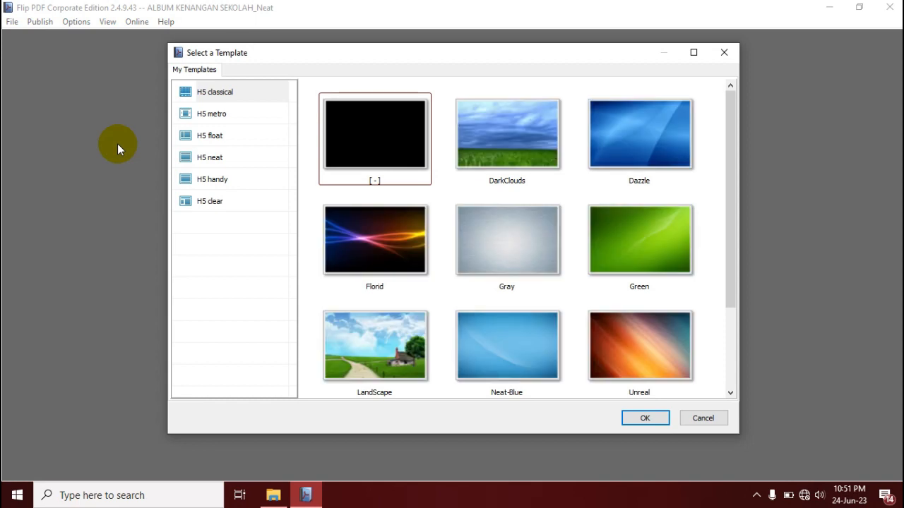
Step: Switch the flipbook to the H5 neat template with the Unreal background
click(214, 164)
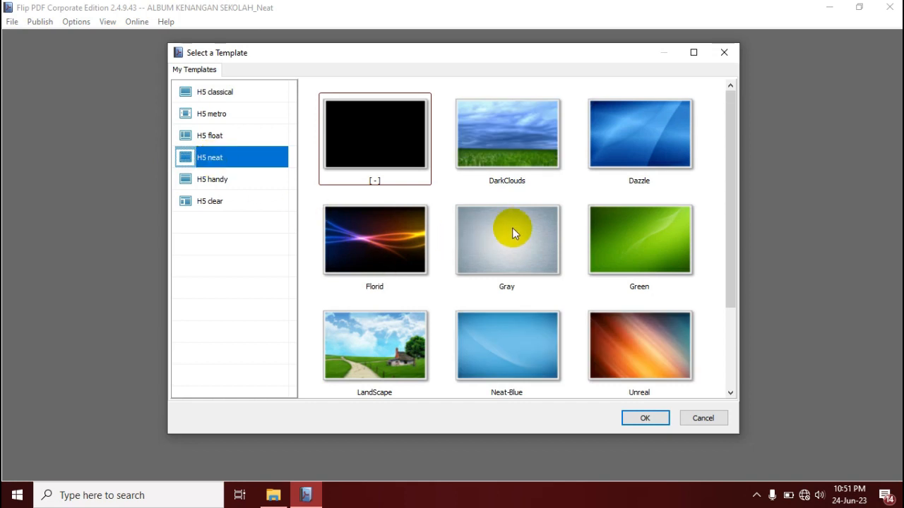
scroll(517, 227, down, 1)
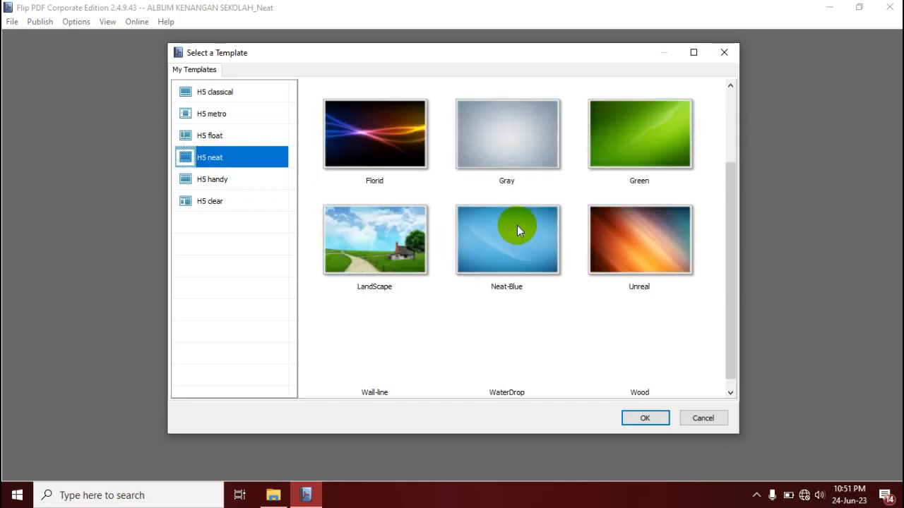
click(638, 233)
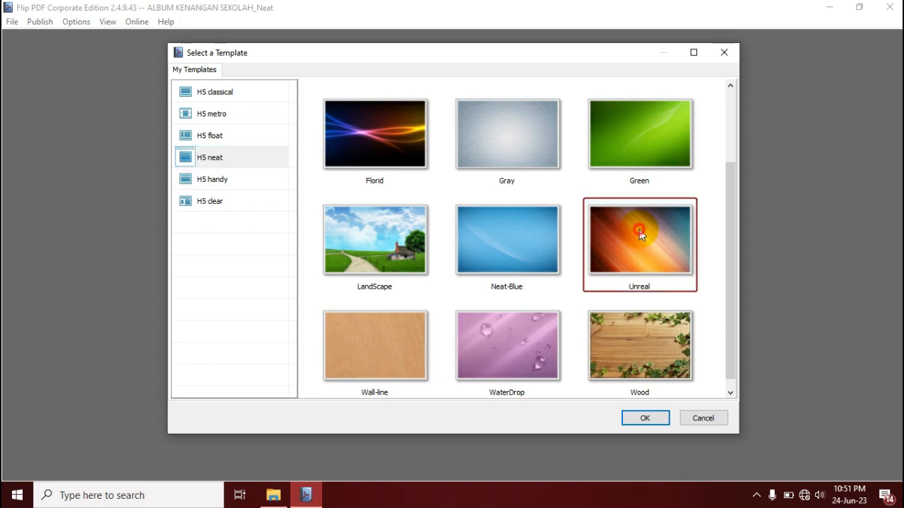
click(639, 418)
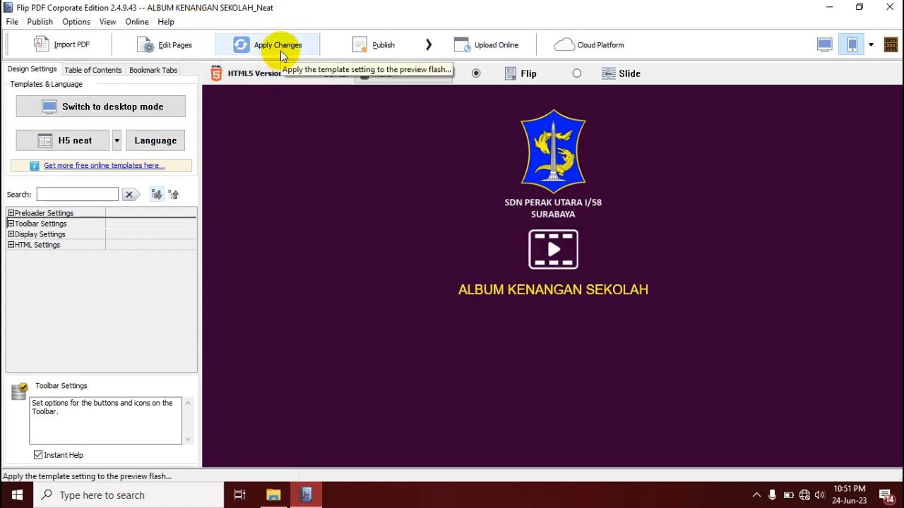
Step: Check the template in the preview by opening the book past the intro video, turning one page forward and returning to the cover
click(554, 250)
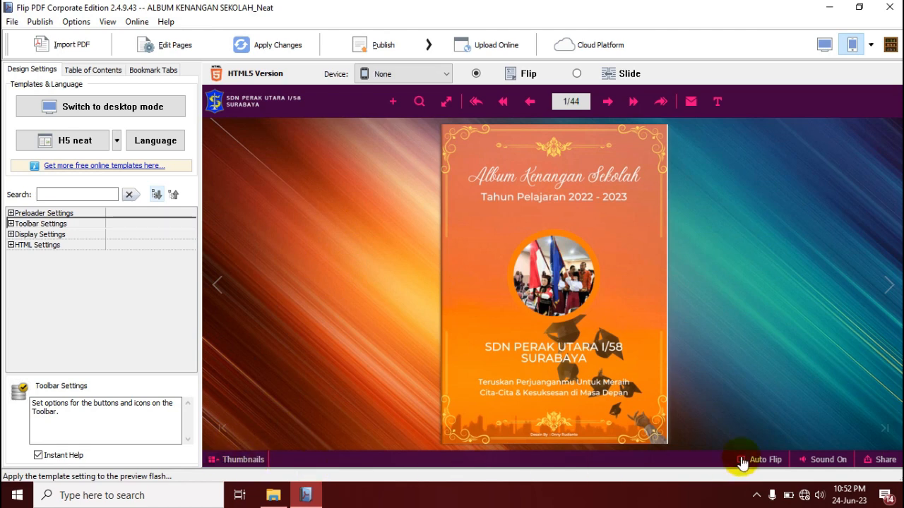
click(894, 284)
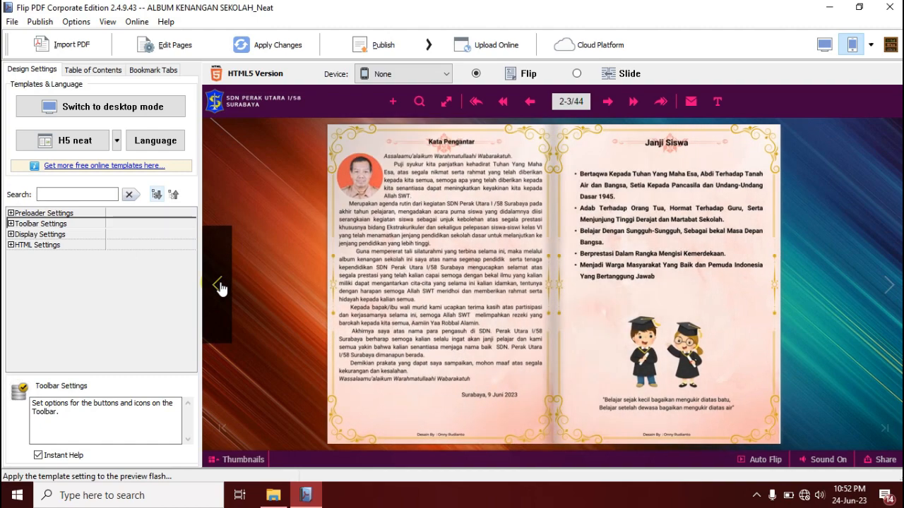
click(219, 285)
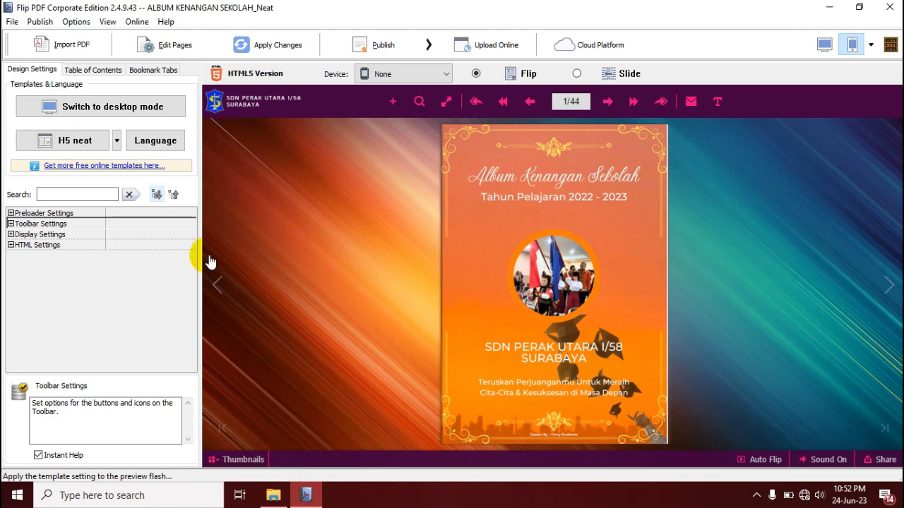
Step: Look through the display settings, including the page, flip and thickness options and the background settings group
click(11, 235)
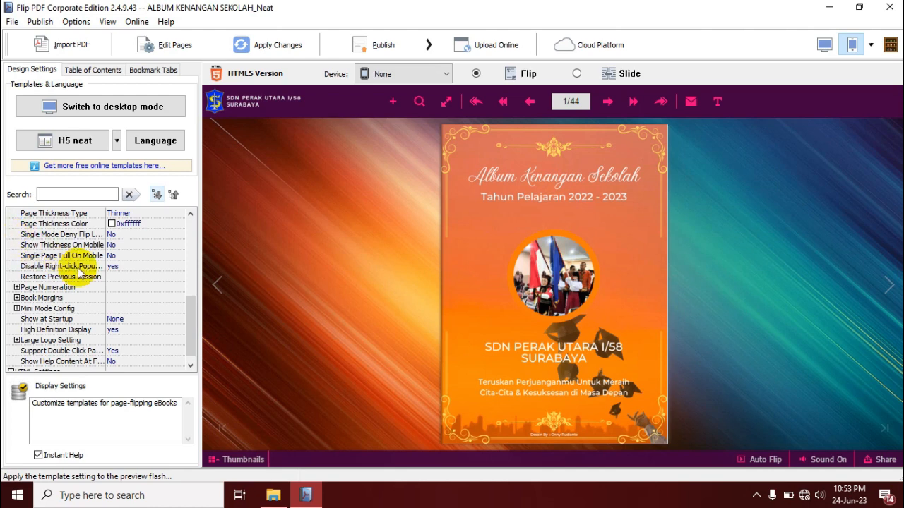
scroll(92, 261, up, 1)
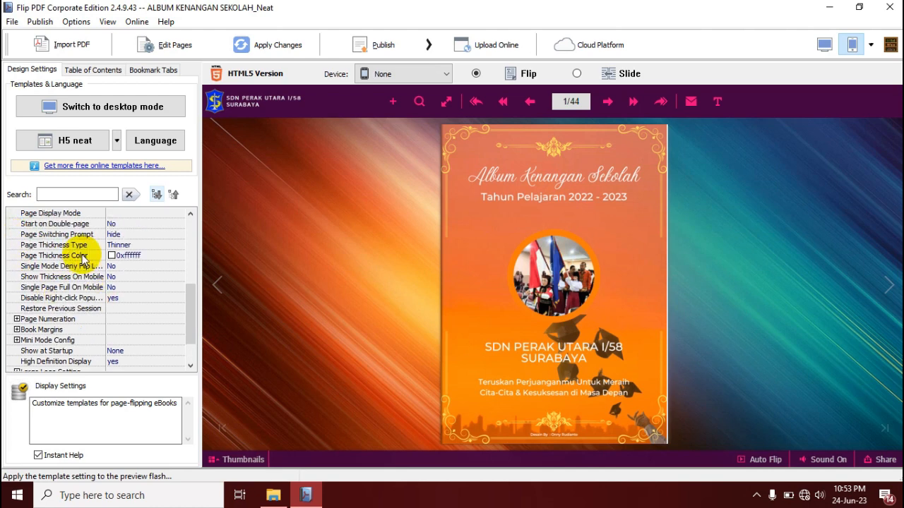
scroll(45, 277, up, 1)
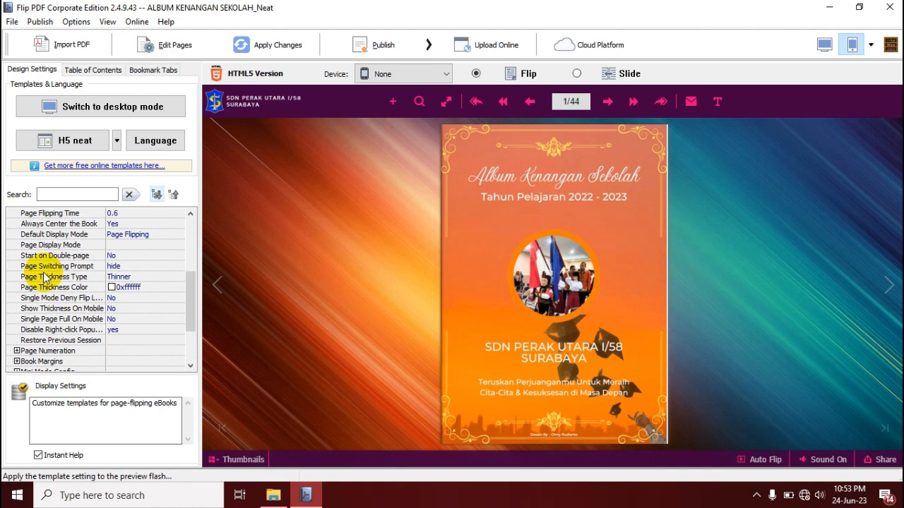
scroll(45, 277, up, 1)
scroll(45, 278, up, 1)
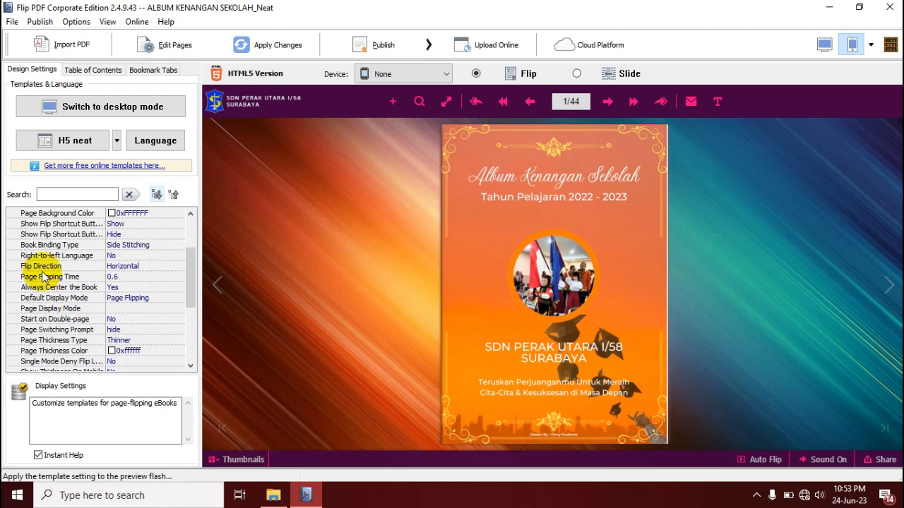
scroll(45, 278, up, 1)
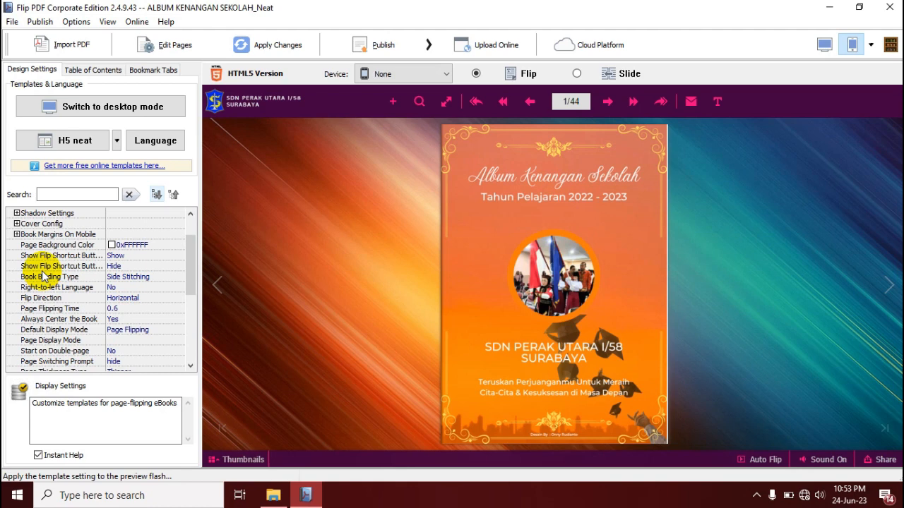
scroll(45, 277, up, 2)
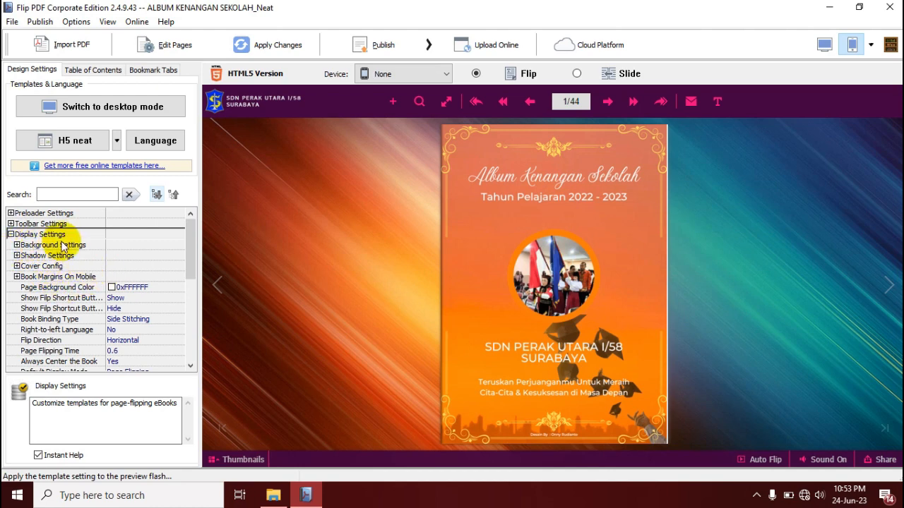
click(17, 245)
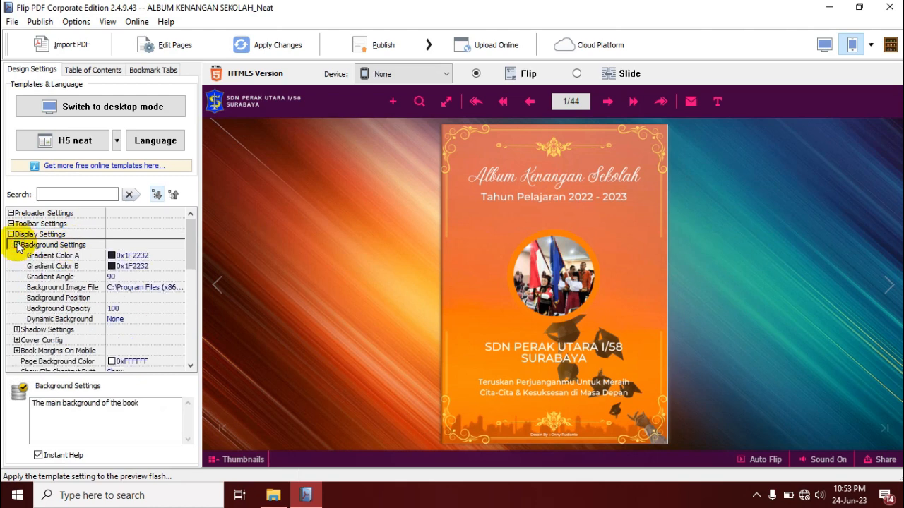
click(17, 245)
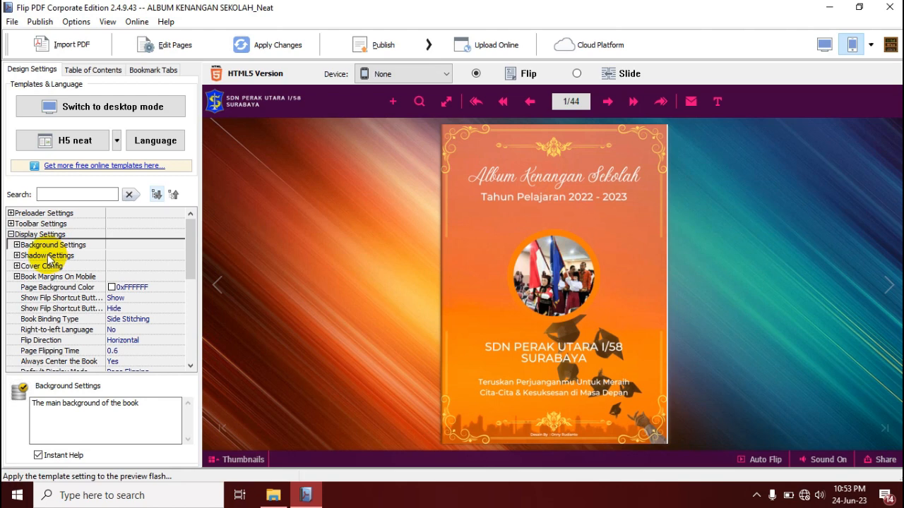
scroll(49, 261, down, 4)
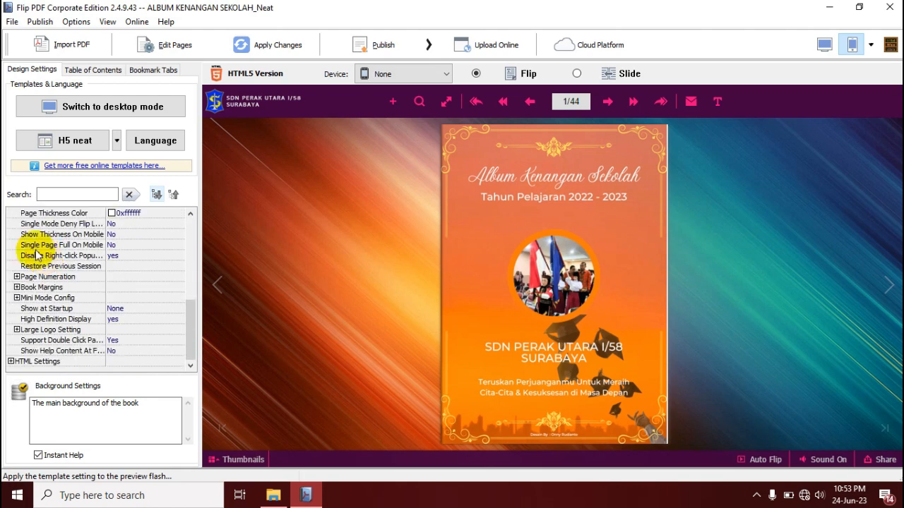
scroll(37, 256, up, 7)
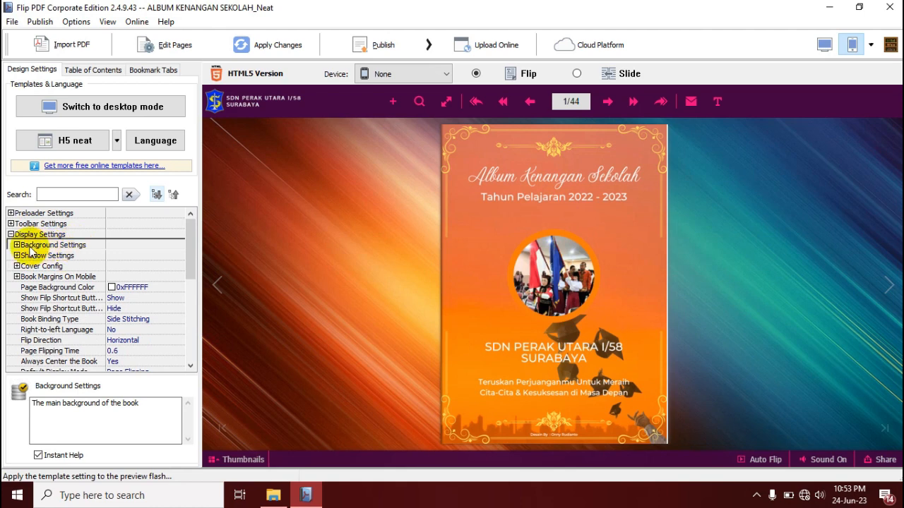
Step: Set the background image file to Picture2 from the Pictures folder, apply the changes and collapse the display settings
click(16, 245)
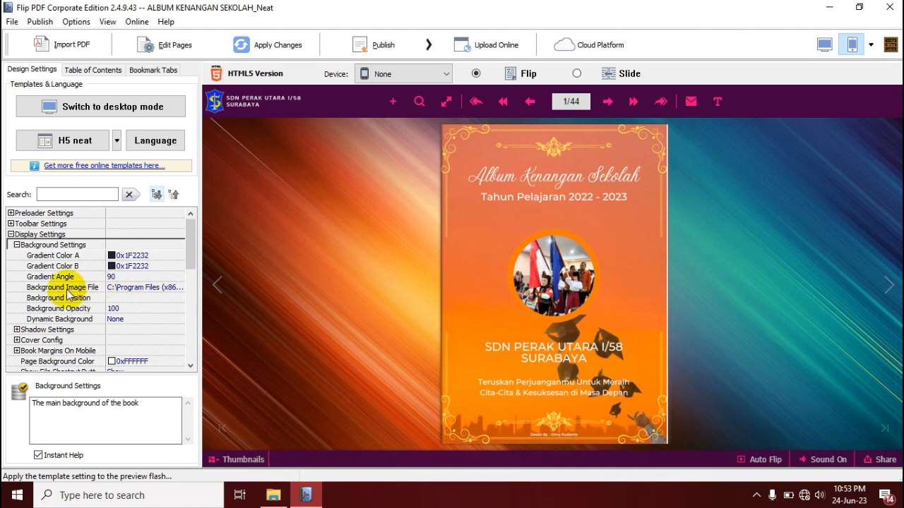
click(145, 290)
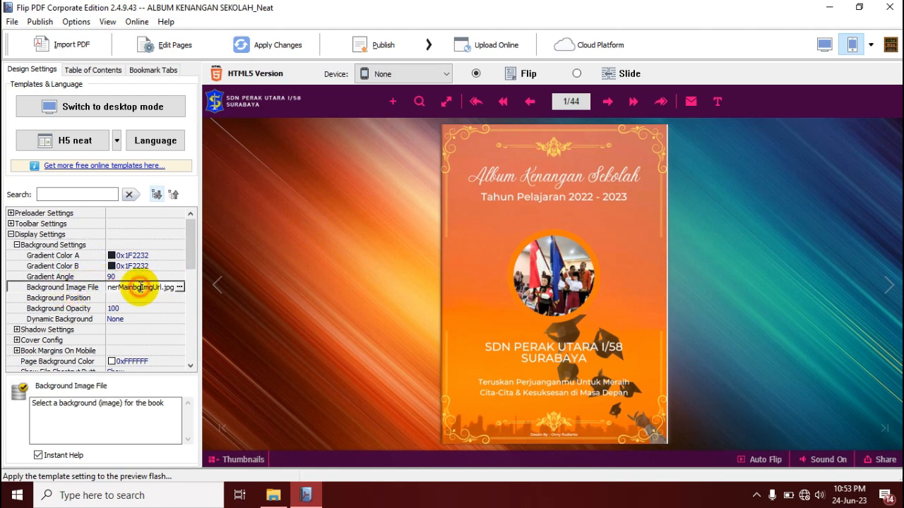
click(178, 289)
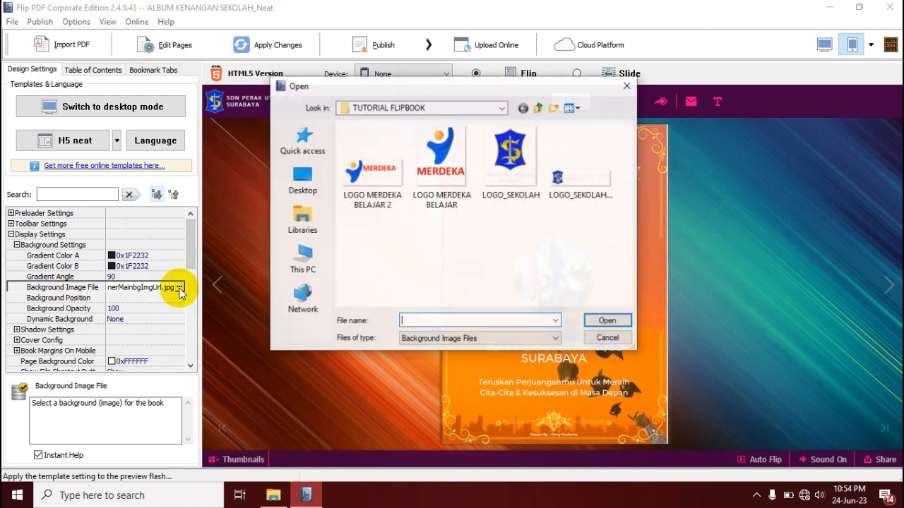
click(302, 260)
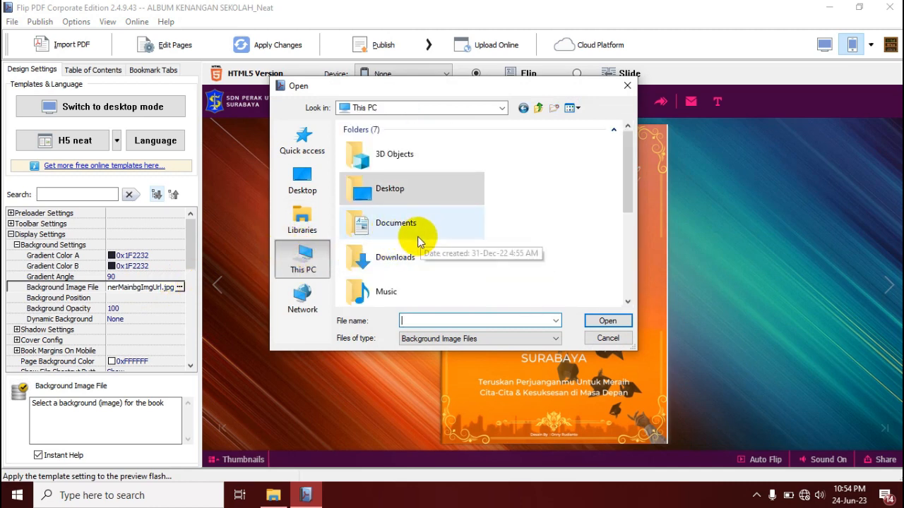
scroll(417, 240, down, 2)
double_click(404, 240)
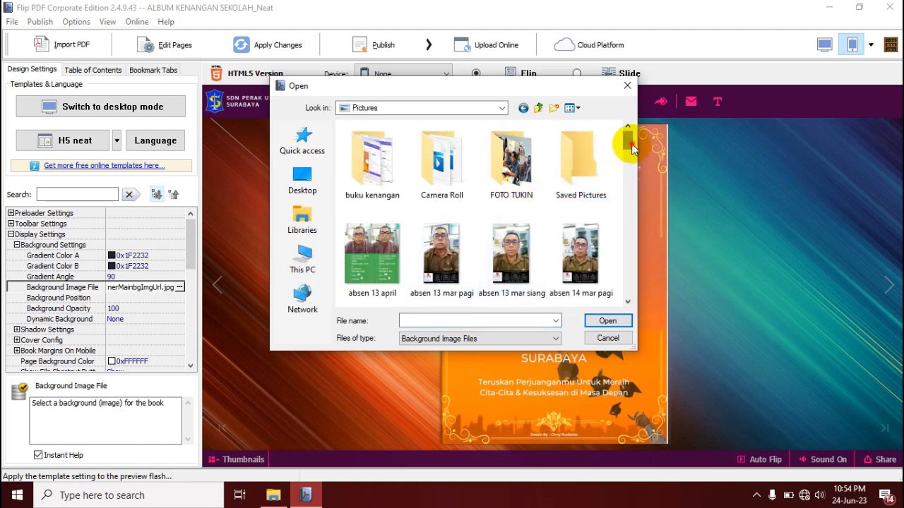
drag(627, 141, 646, 224)
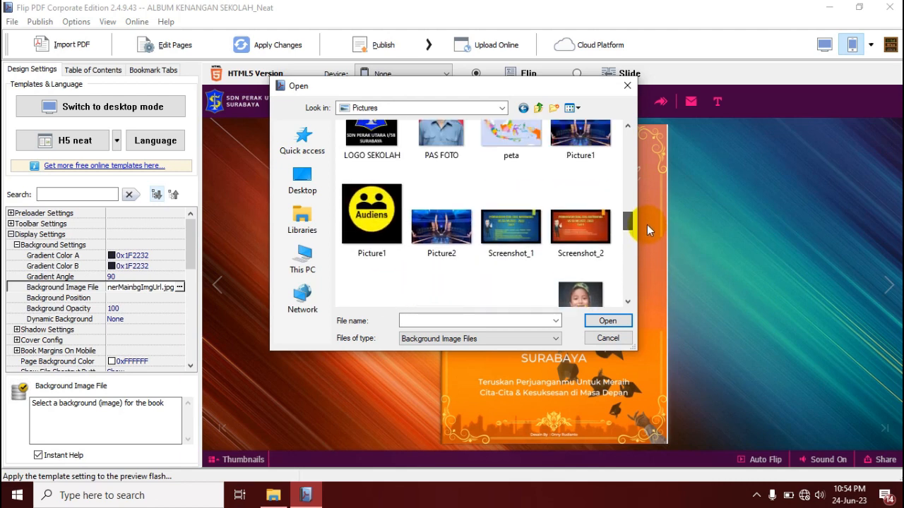
click(445, 233)
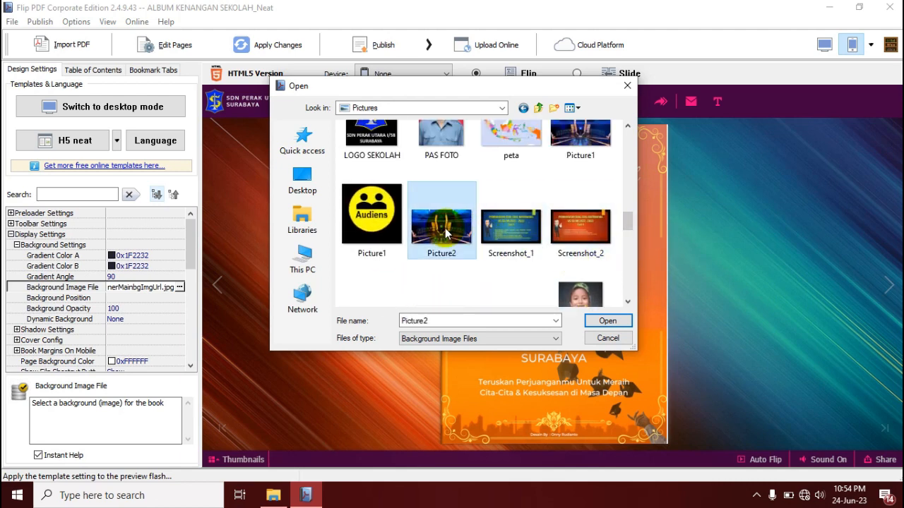
click(601, 322)
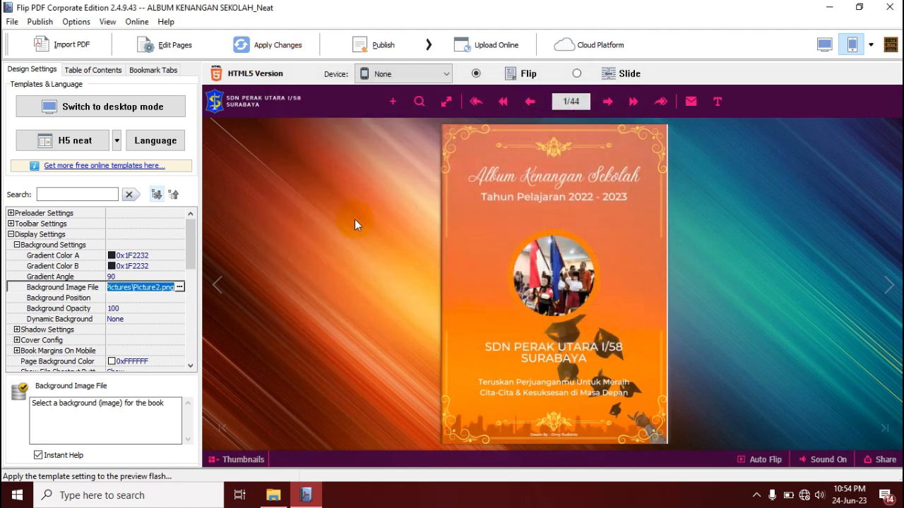
click(274, 46)
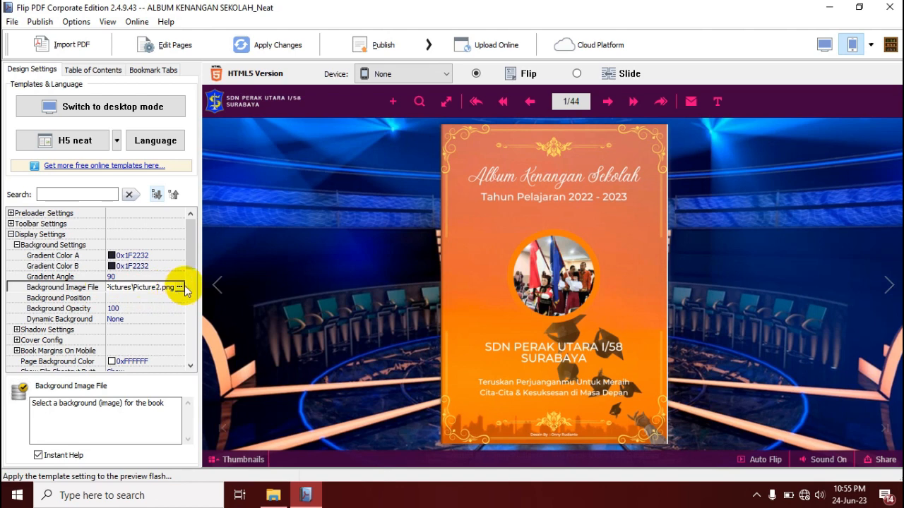
click(17, 244)
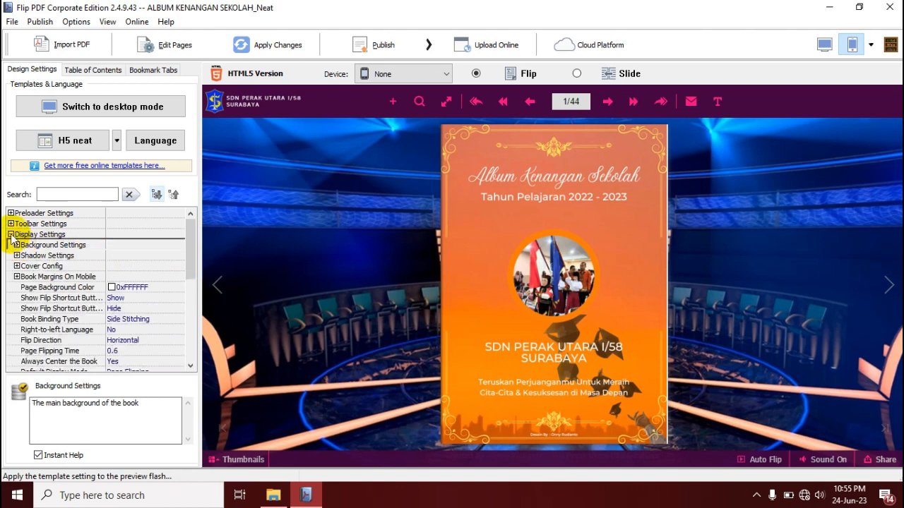
click(11, 234)
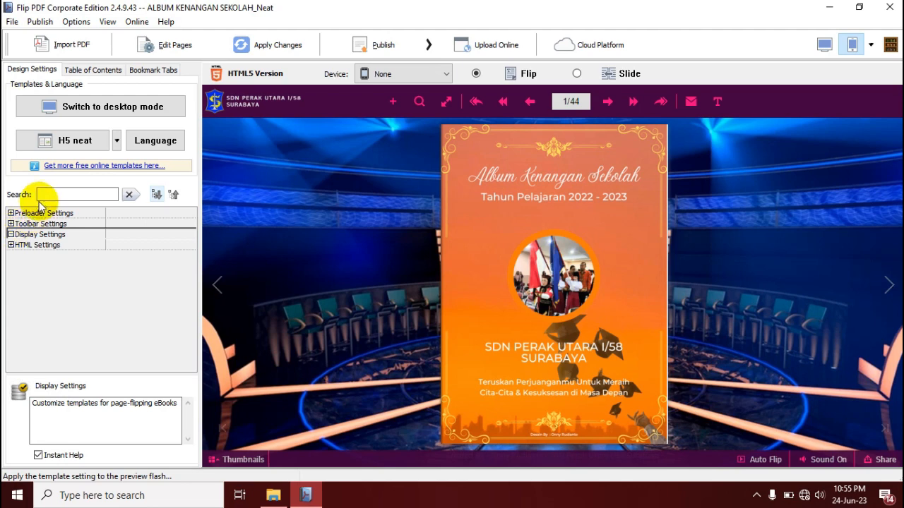
Step: In the display background settings, set the background image file to img14 from the Pictures folder and apply the changes
click(11, 235)
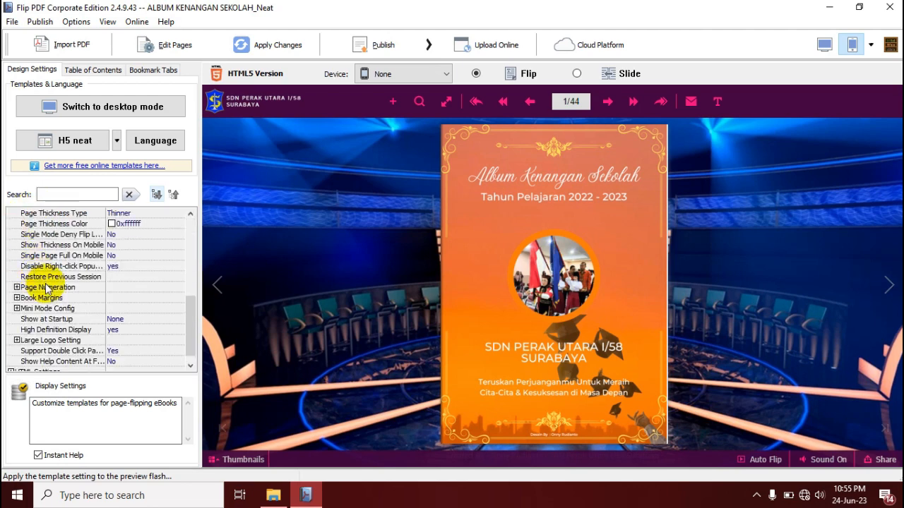
scroll(62, 275, up, 2)
scroll(63, 276, up, 4)
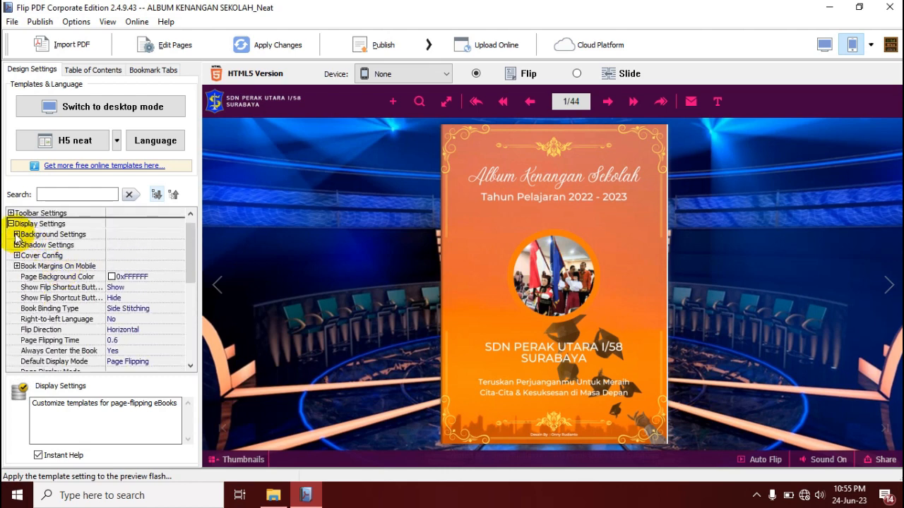
click(16, 235)
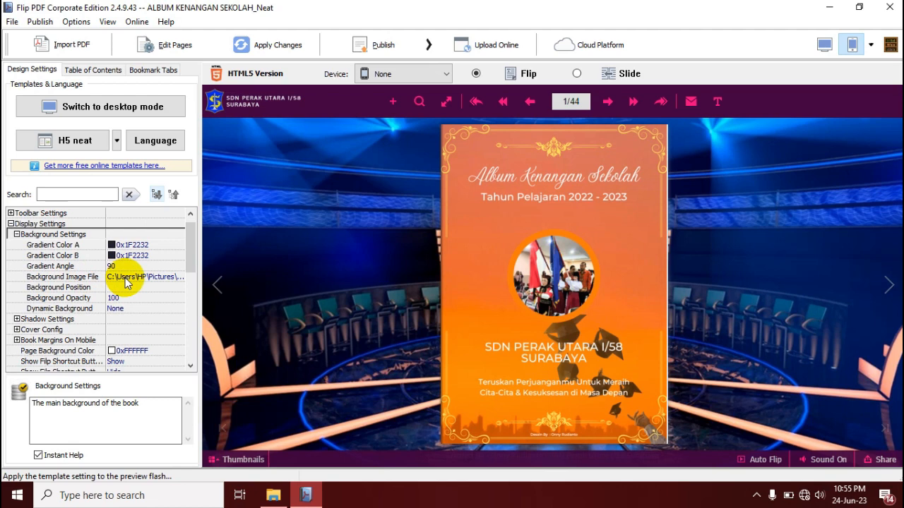
click(152, 278)
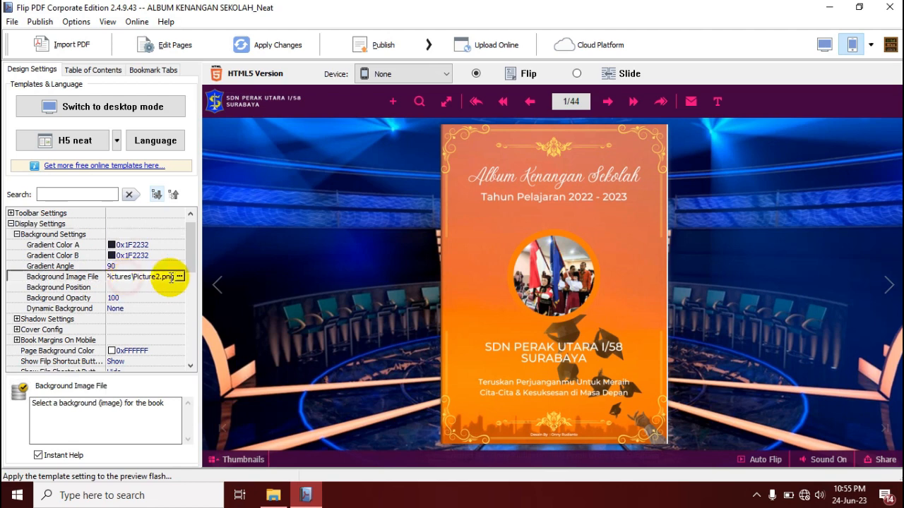
click(180, 278)
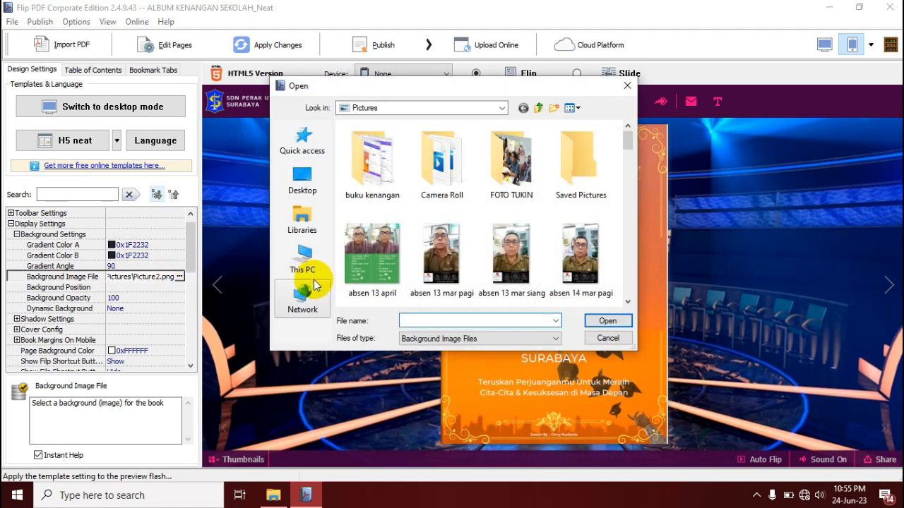
scroll(429, 233, down, 3)
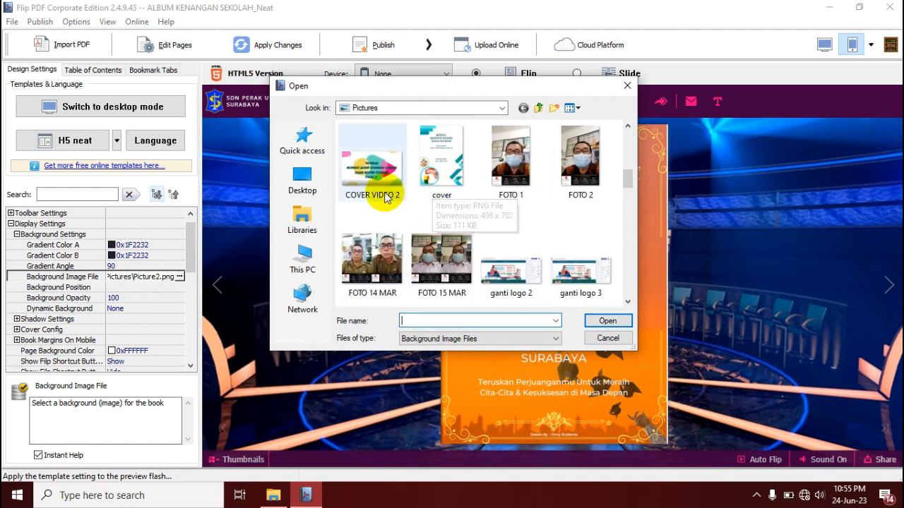
scroll(385, 196, down, 1)
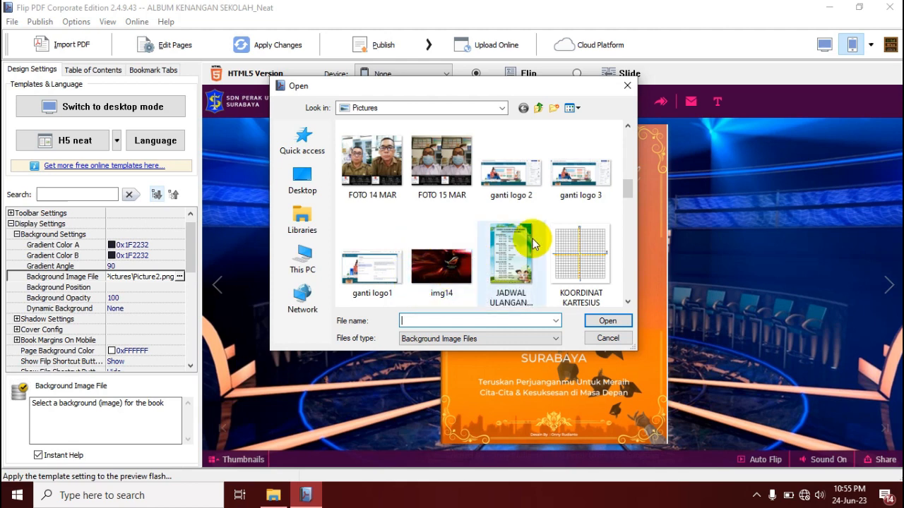
click(453, 269)
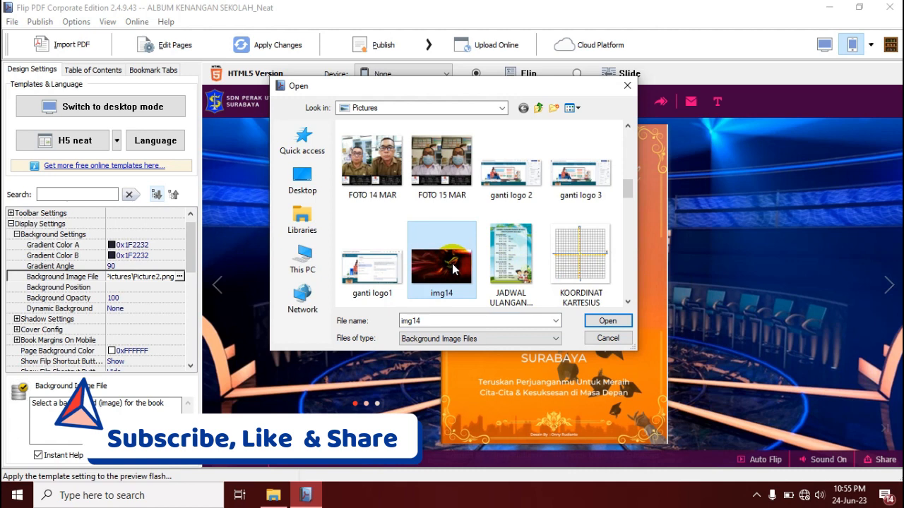
click(596, 320)
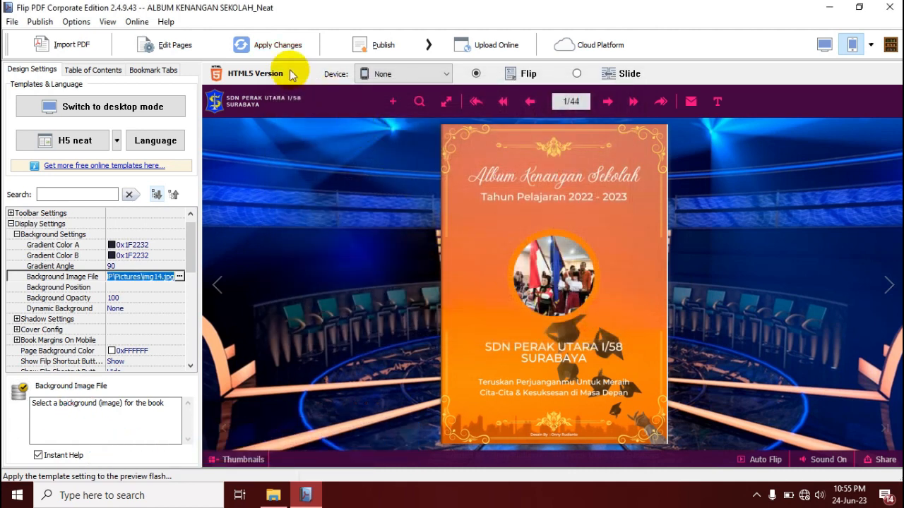
click(264, 43)
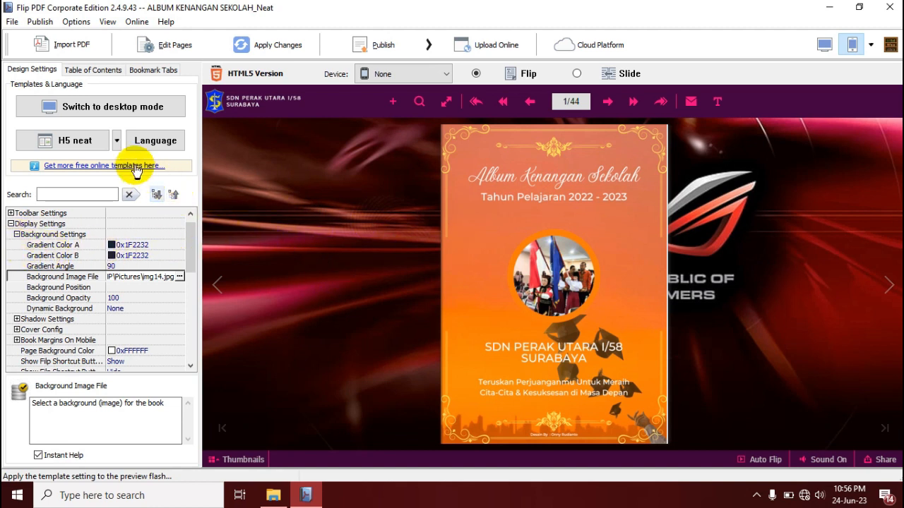
Step: View the H5 neat template backgrounds without choosing one, collapse the display settings and turn the previewed book one page forward from the cover
click(117, 141)
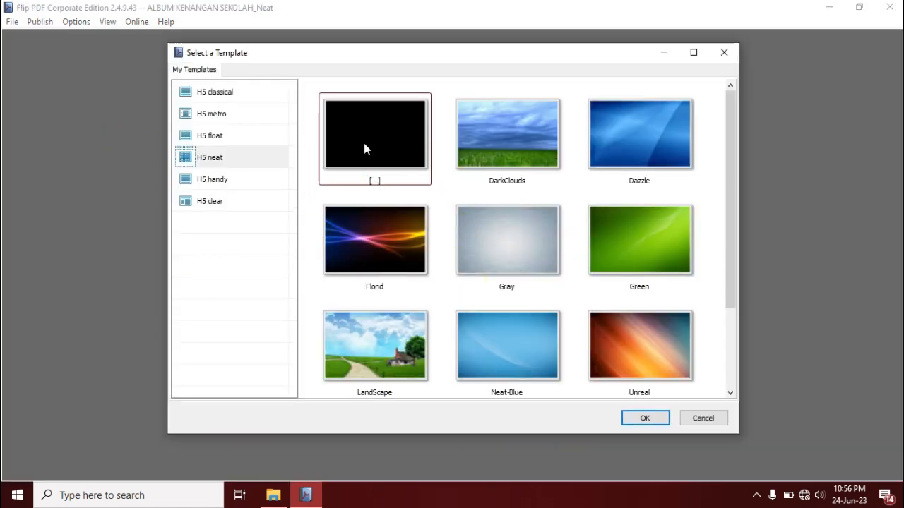
click(727, 53)
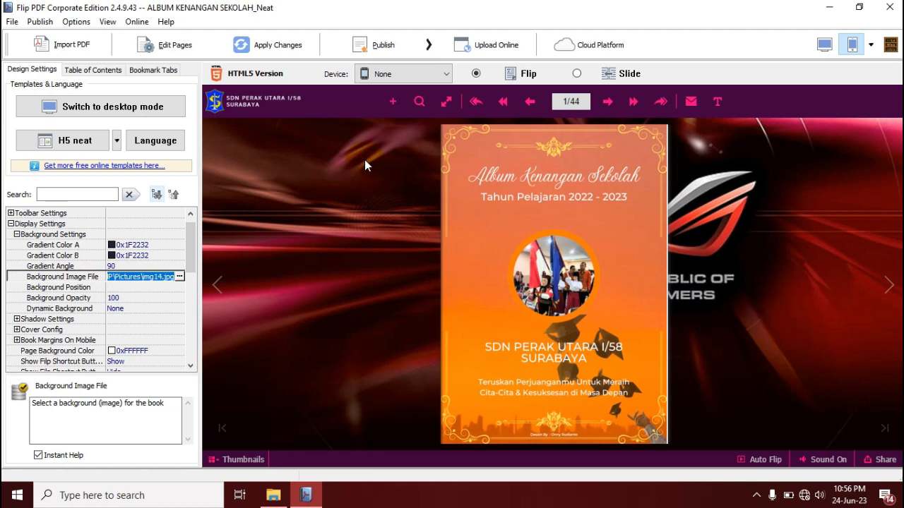
click(10, 224)
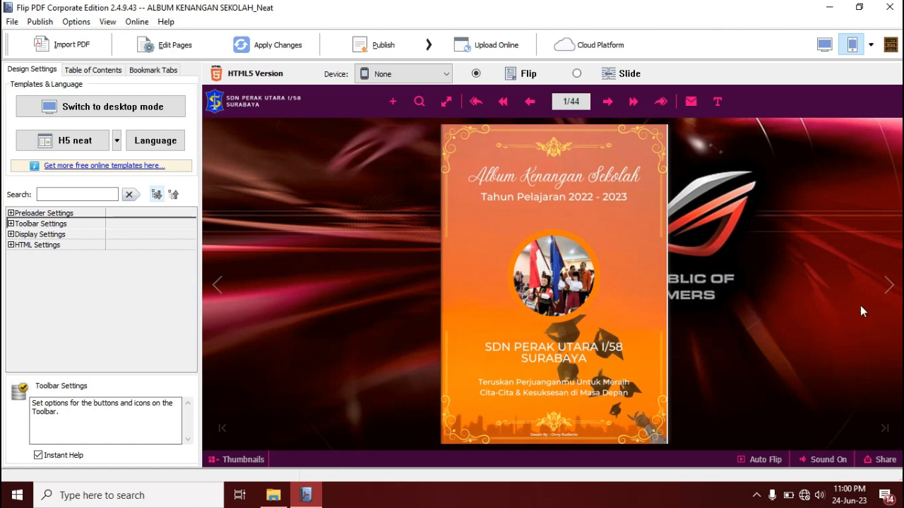
click(886, 292)
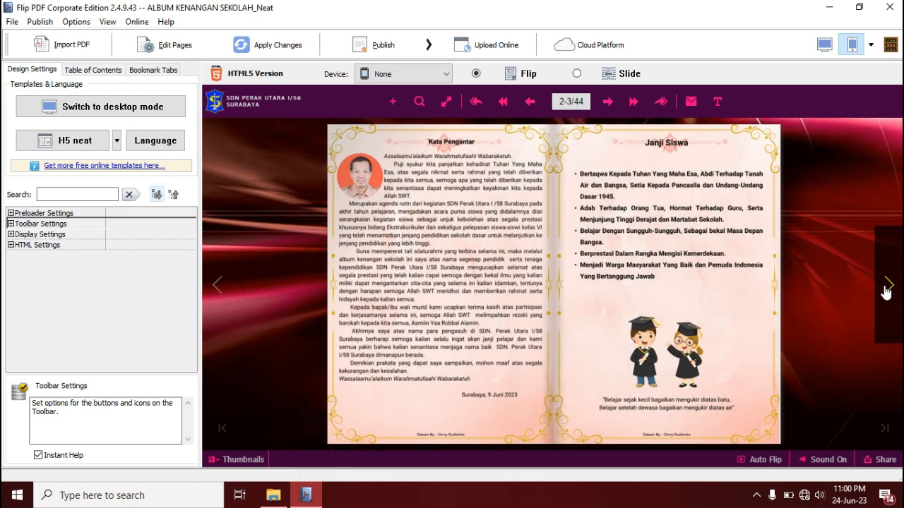
Step: Turn the previewed book forward to pages 4-5 and back to the cover
click(886, 293)
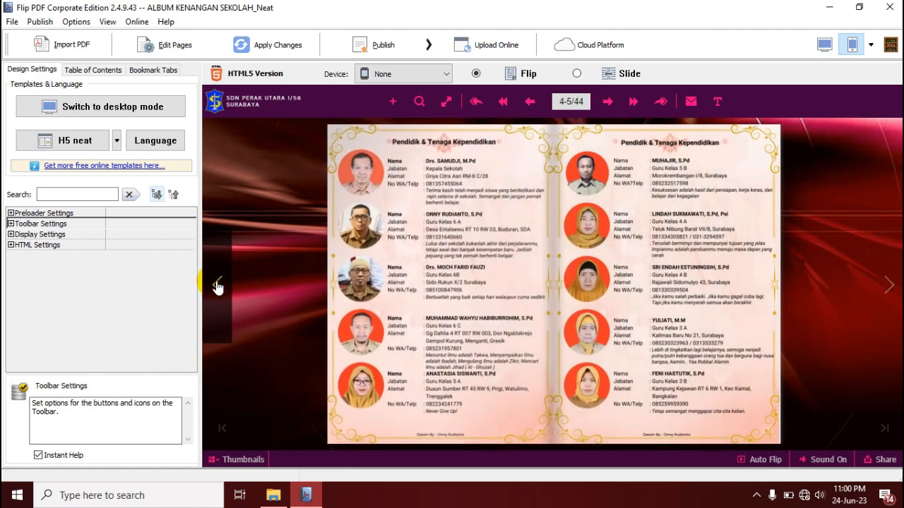
click(202, 289)
click(215, 288)
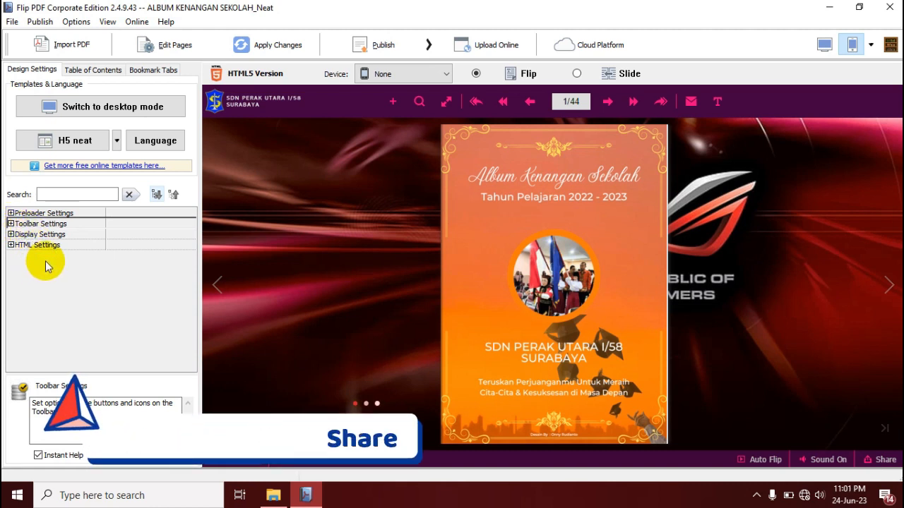
Step: In the toolbar's sound button settings, set the background sound file to BACKGROUND SOUND QOD ANSHOHA from the desktop's TUTORIAL FLIPBOOK folder and apply the changes
click(10, 223)
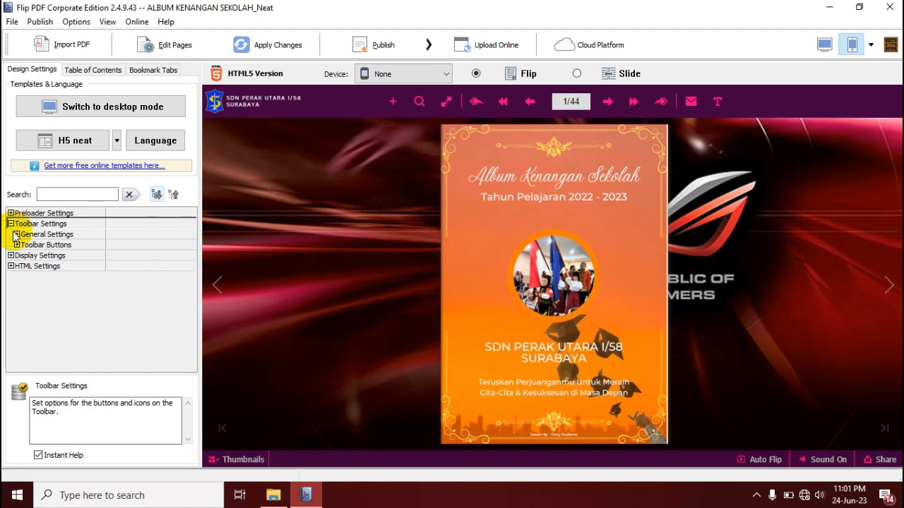
click(17, 245)
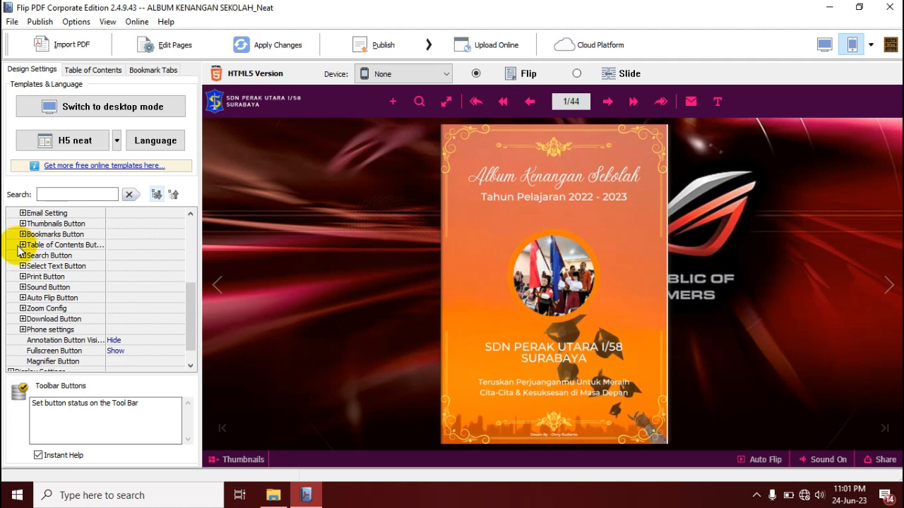
click(23, 287)
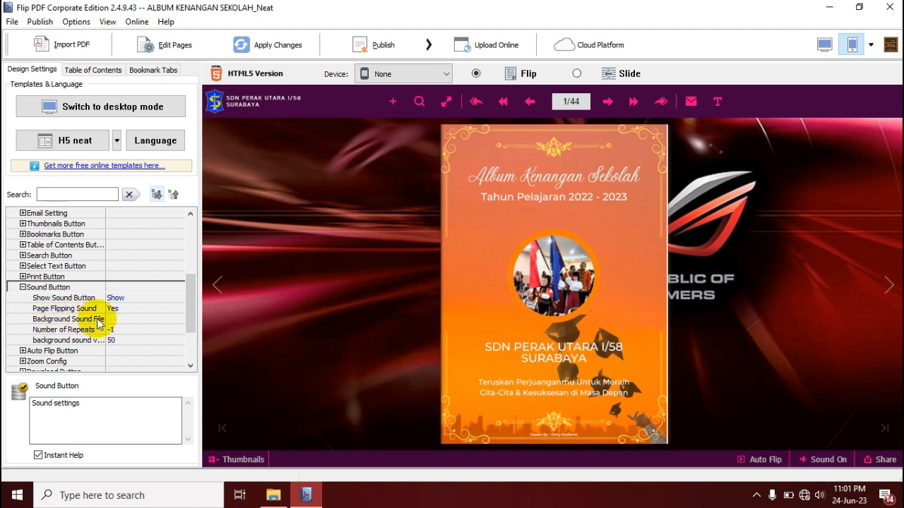
click(123, 321)
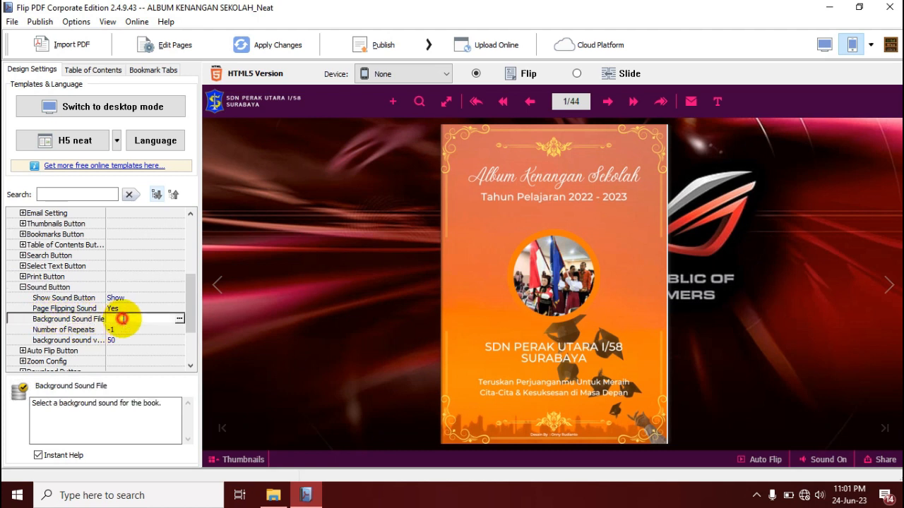
click(180, 320)
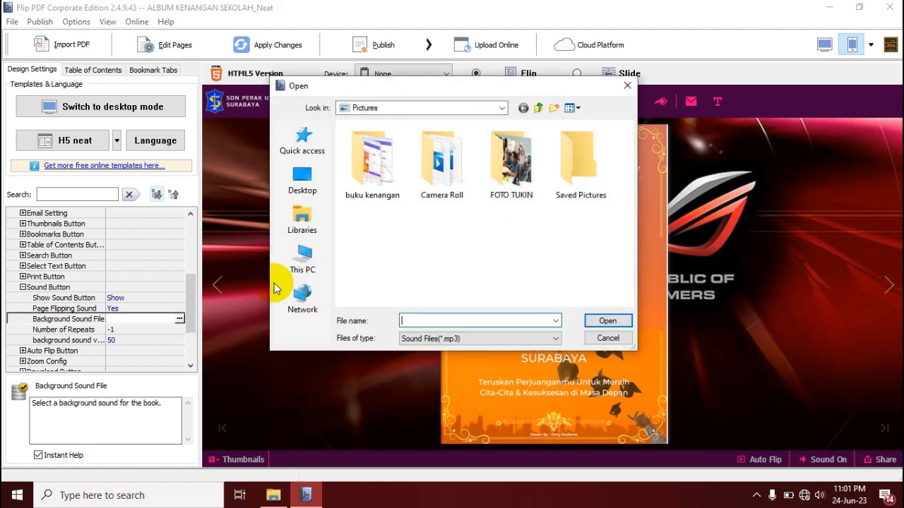
click(311, 184)
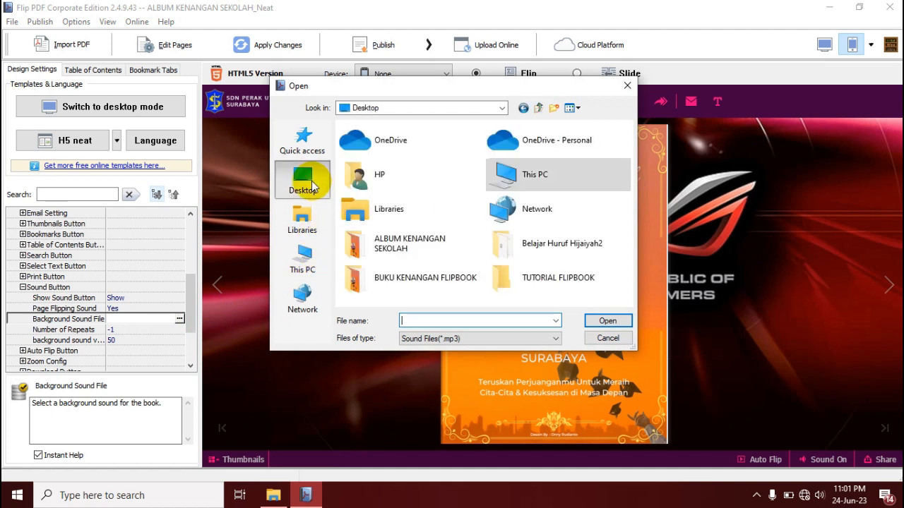
double_click(542, 274)
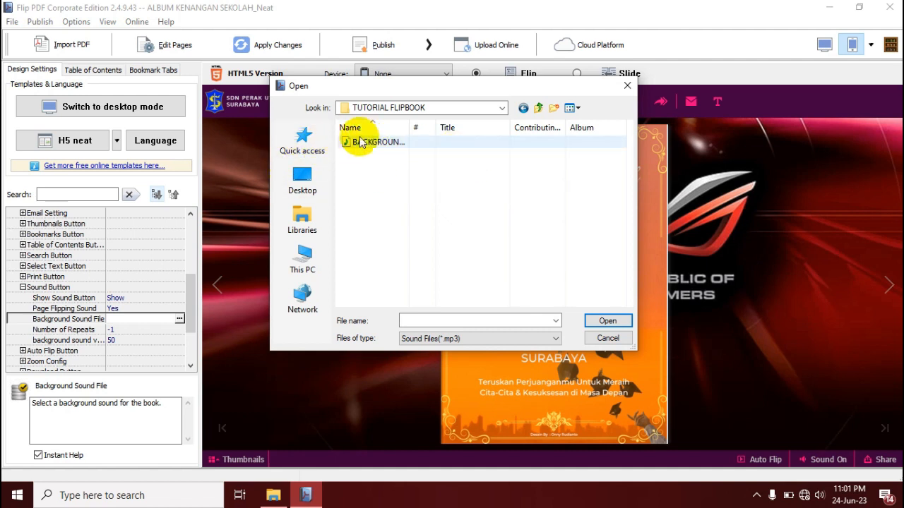
click(364, 147)
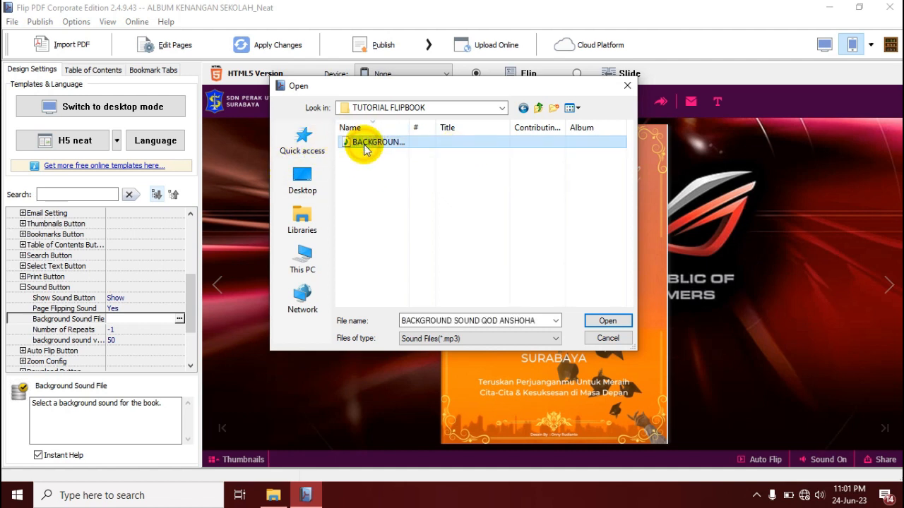
click(587, 321)
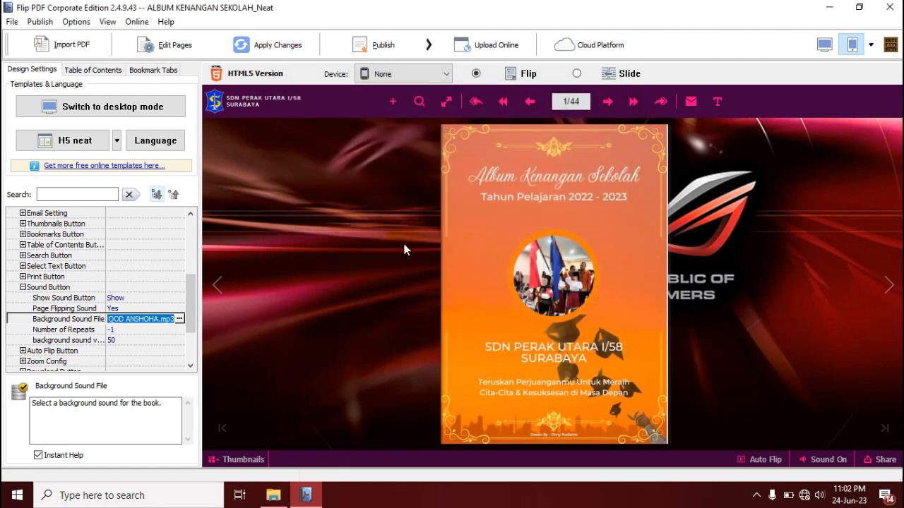
click(275, 46)
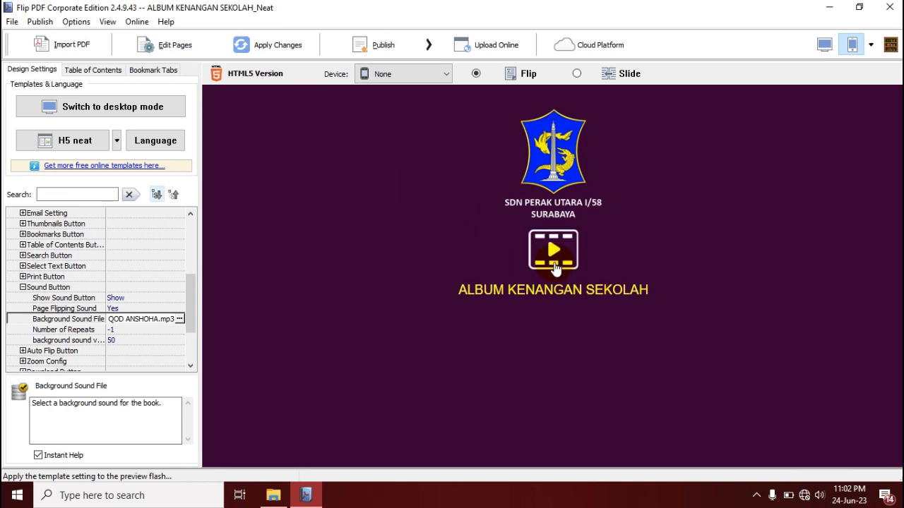
click(554, 267)
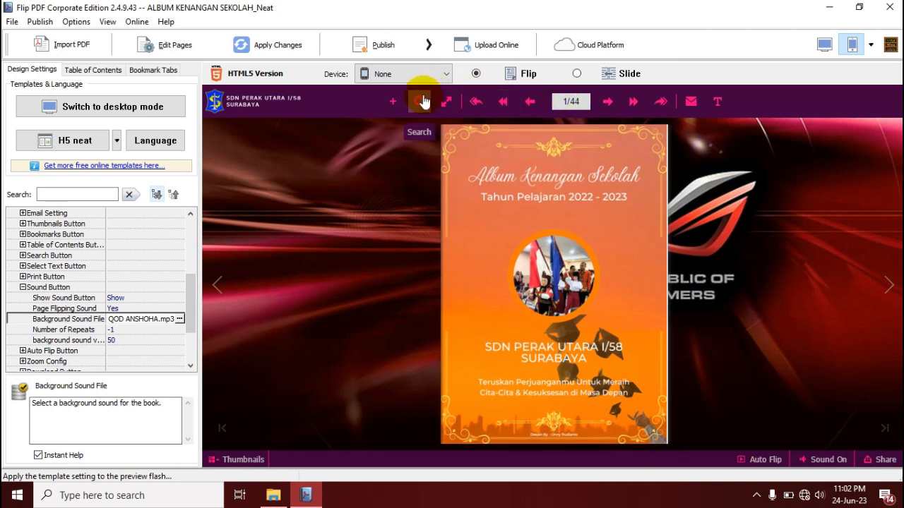
Step: Test the background sound in the preview by switching it on and off again
click(841, 460)
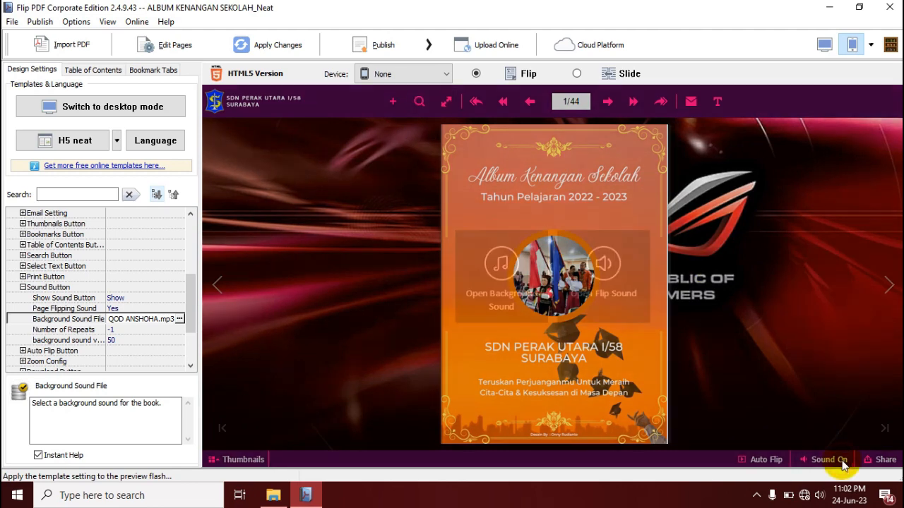
click(501, 272)
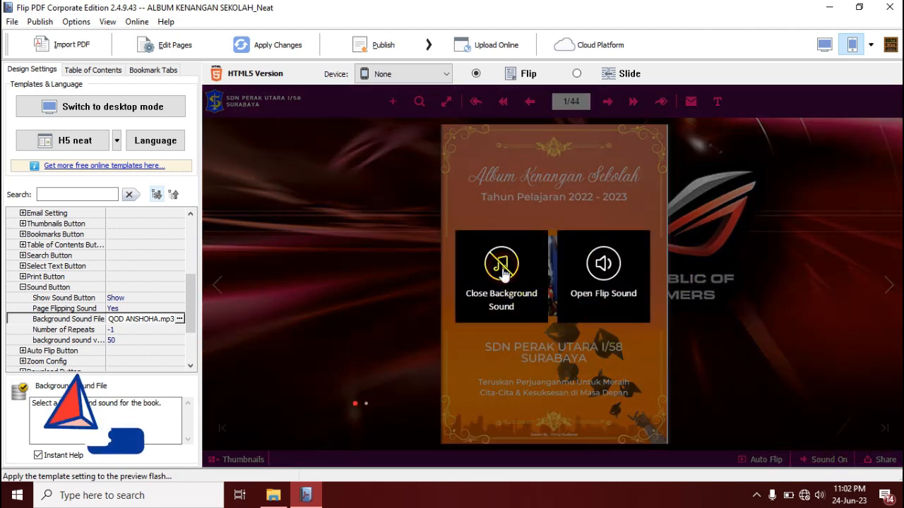
click(725, 351)
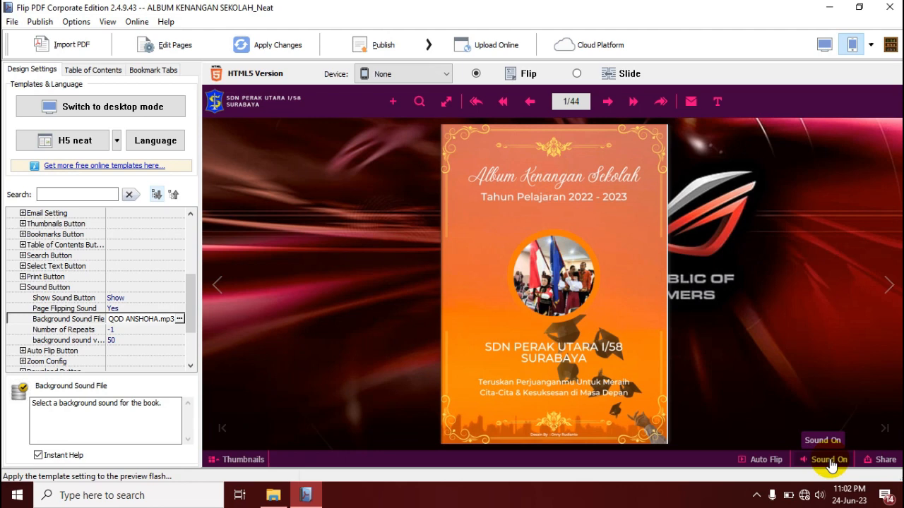
click(830, 461)
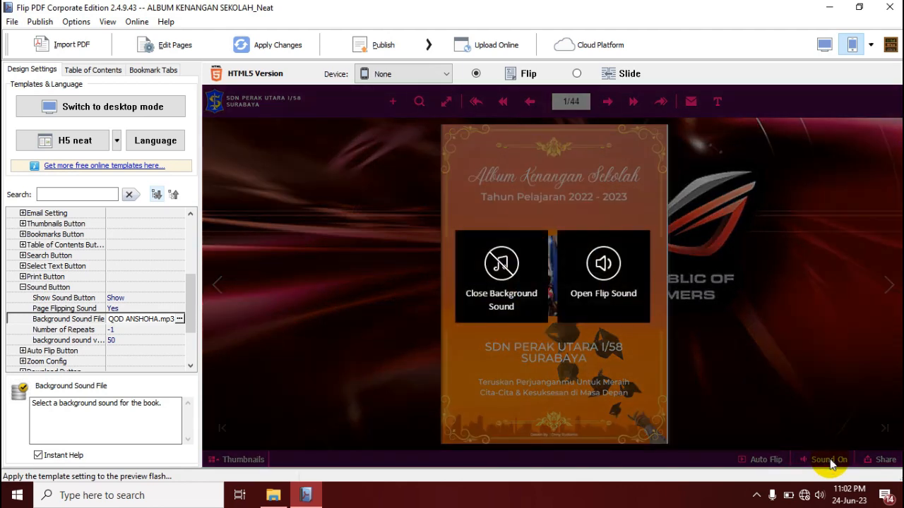
click(501, 266)
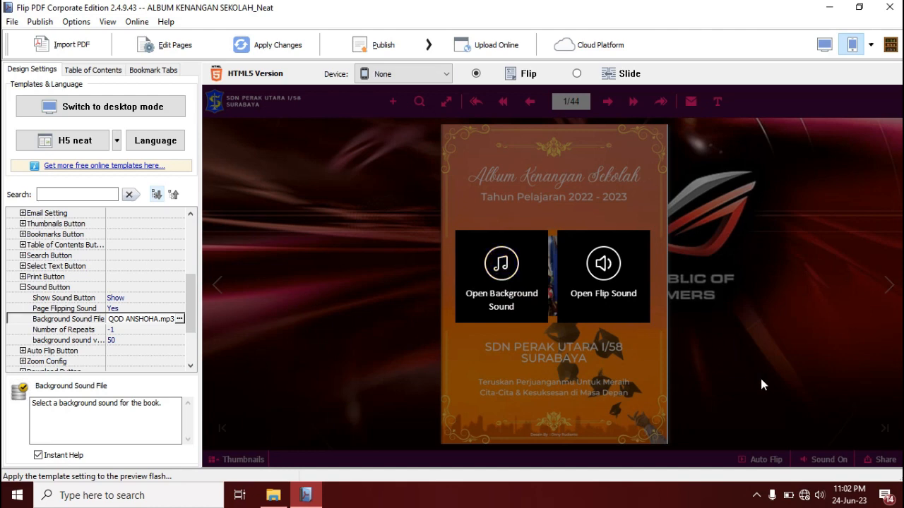
click(777, 395)
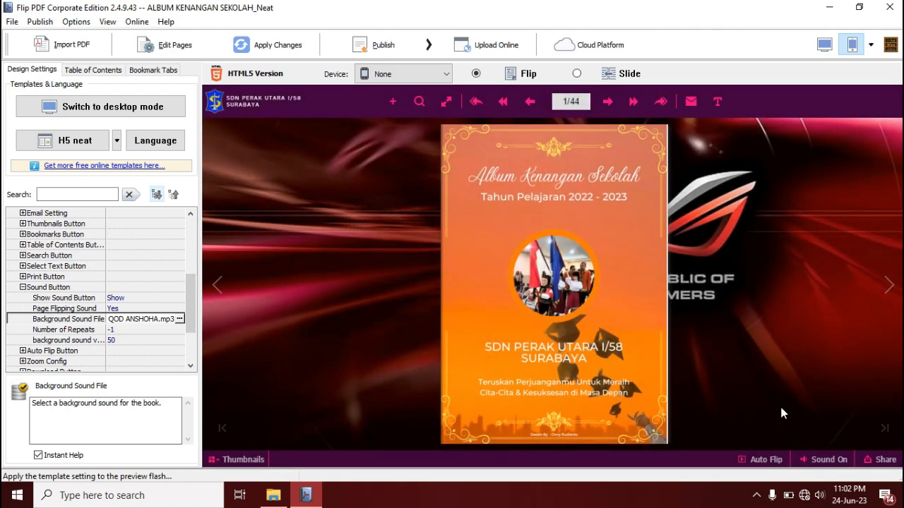
Step: Switch on the preview's background sound and turn the book from the cover to pages 4-5
click(817, 459)
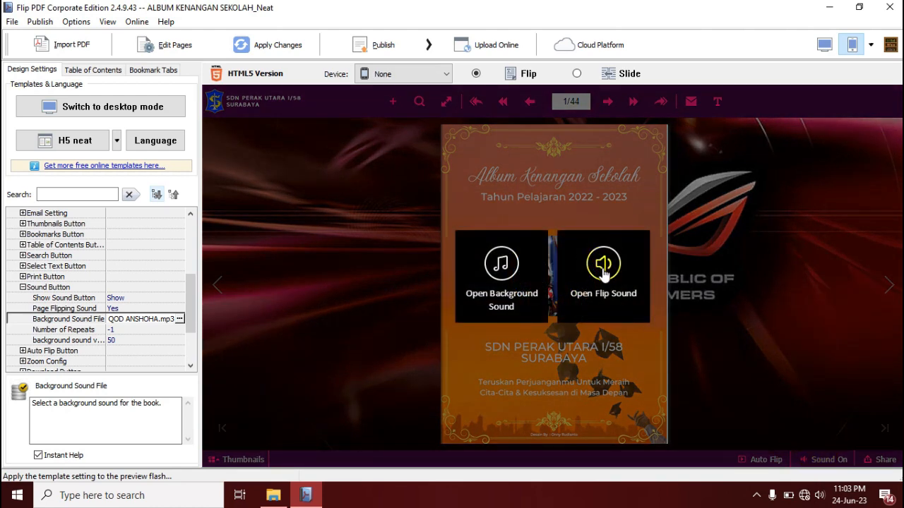
click(502, 264)
click(714, 277)
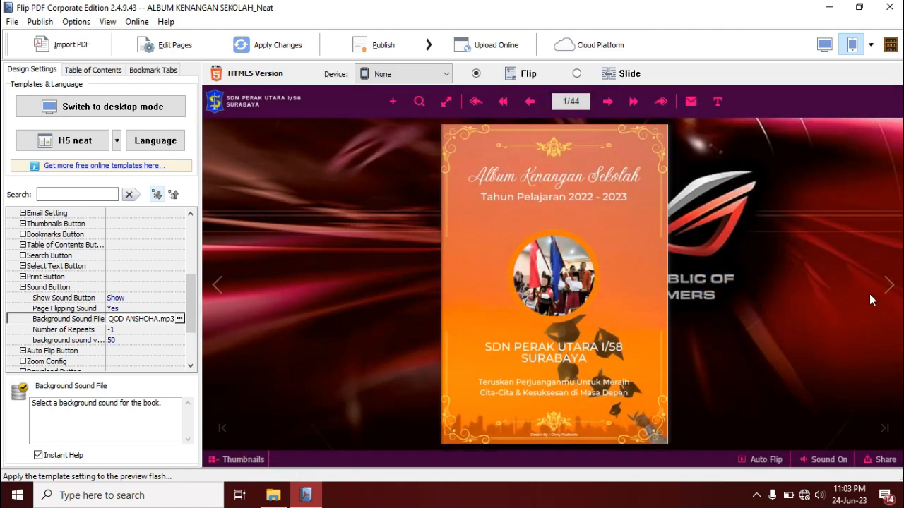
click(889, 290)
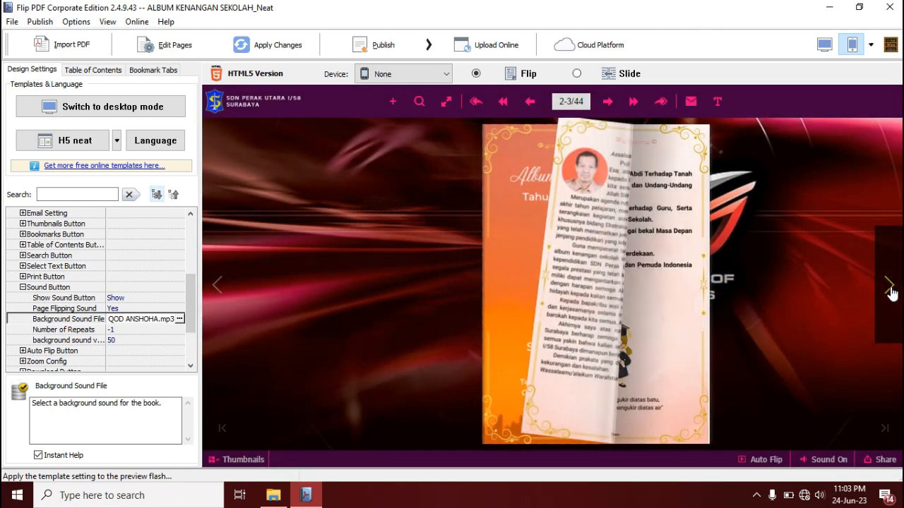
click(889, 291)
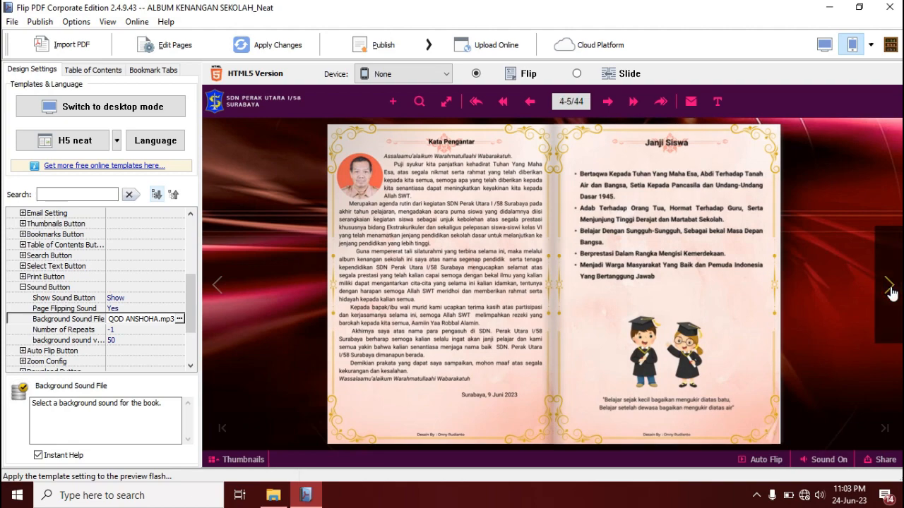
Step: Switch on the preview's flip sound and turn the book forward to pages 10-11 to test it
click(827, 462)
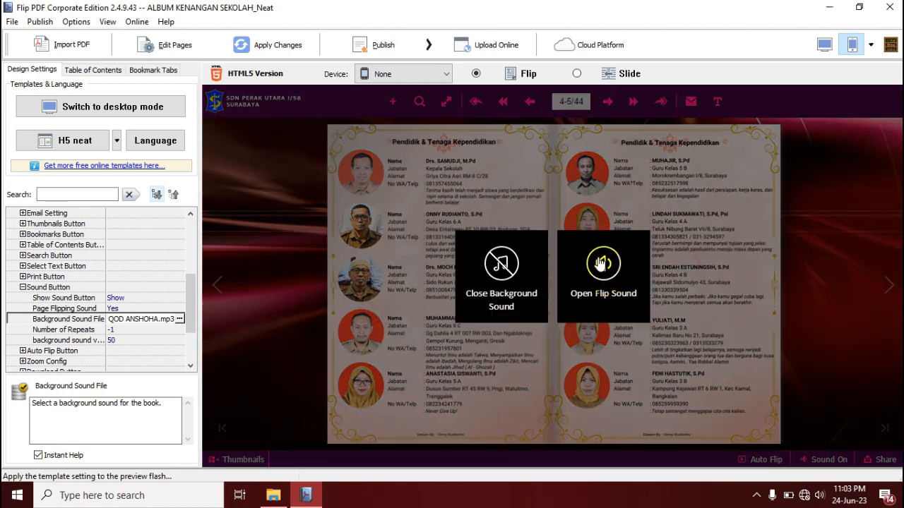
click(600, 262)
click(809, 341)
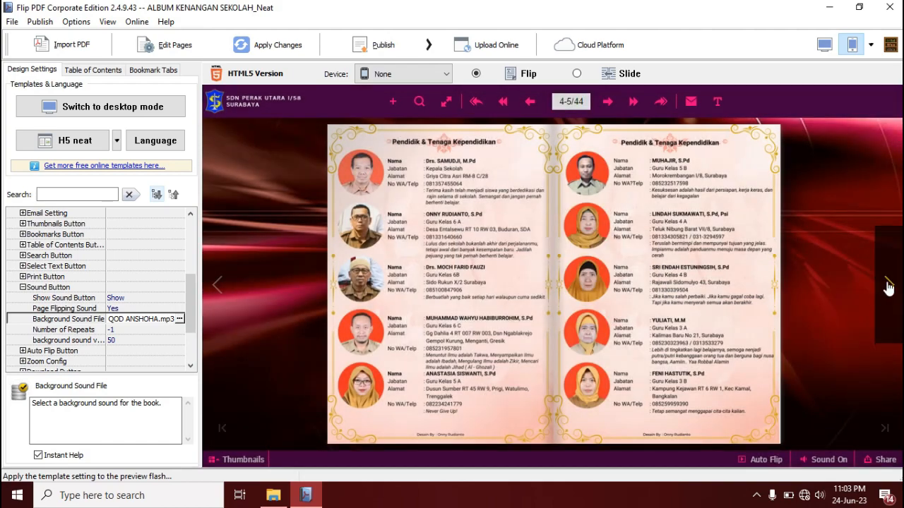
click(887, 286)
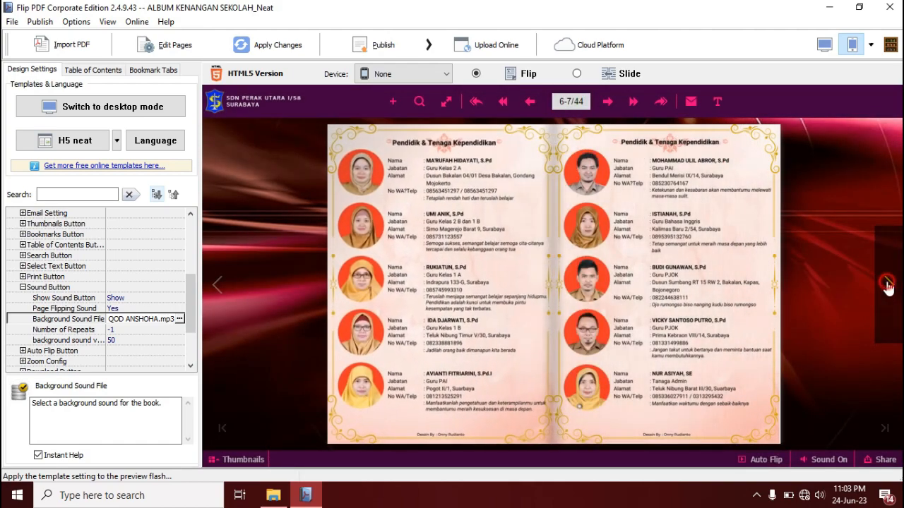
click(888, 286)
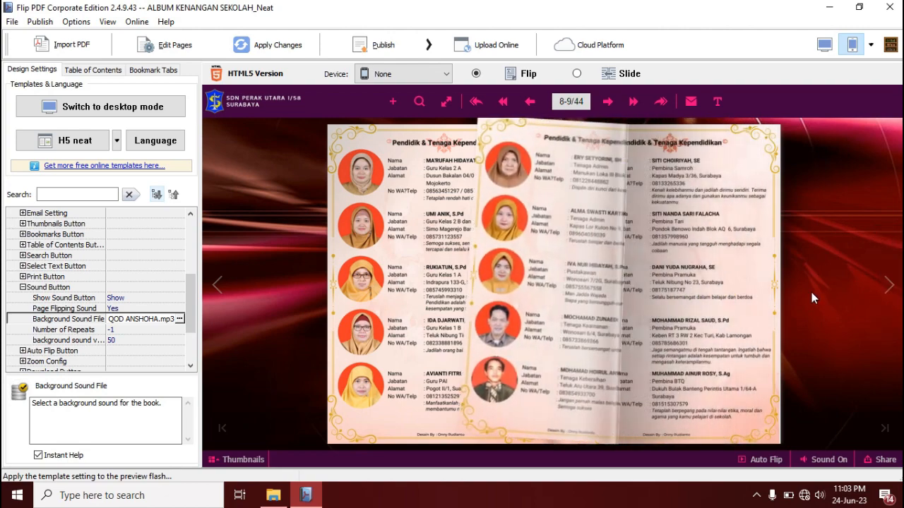
click(753, 292)
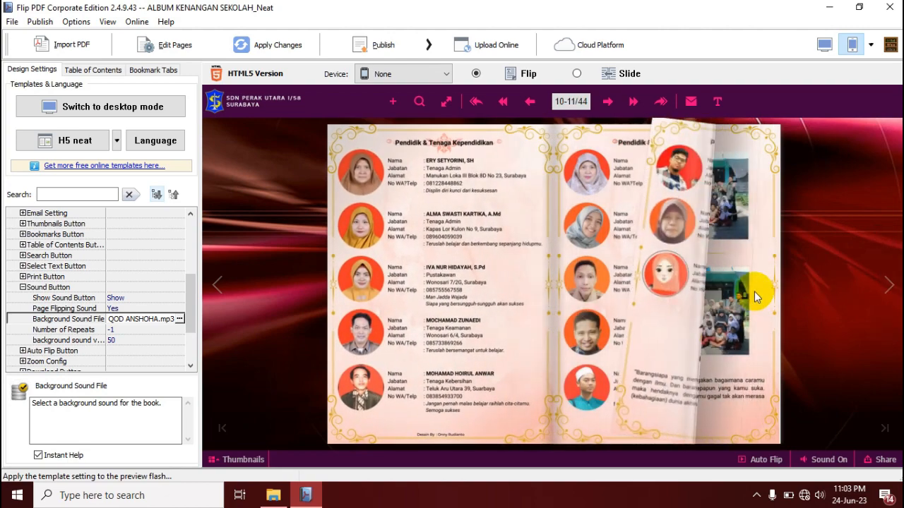
Step: Switch off both the flip sound and the background sound in the preview
click(814, 462)
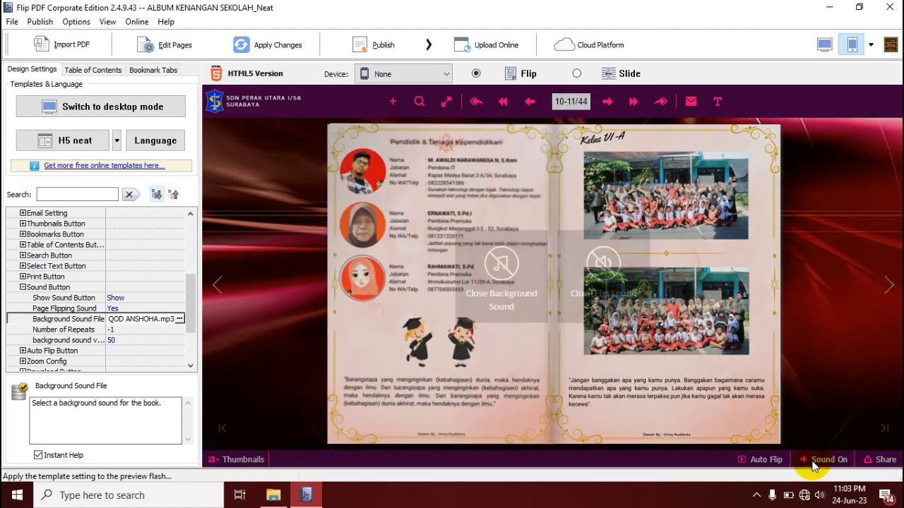
click(601, 271)
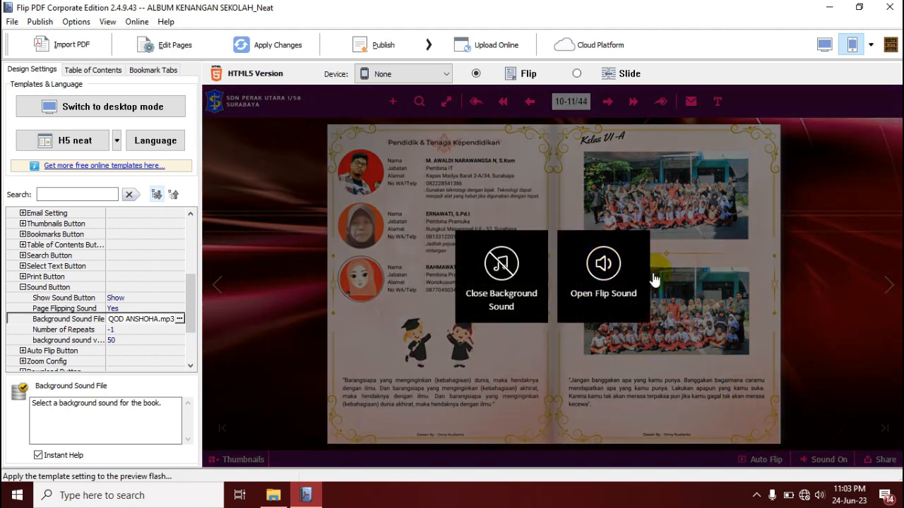
click(499, 273)
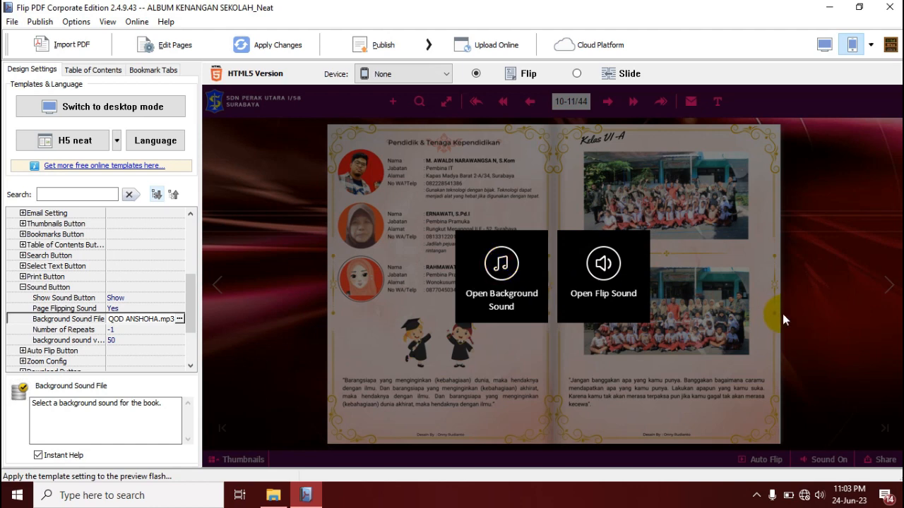
click(821, 316)
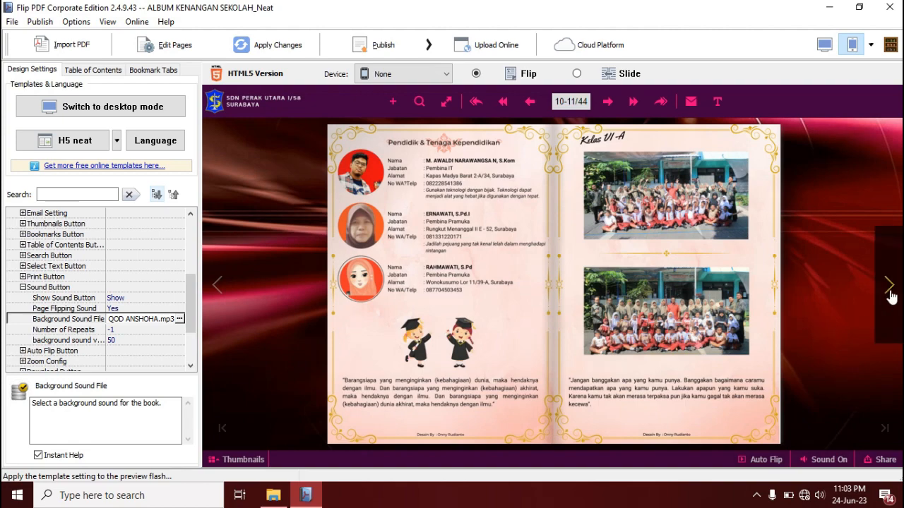
Step: Switch the preview's background sound on and off again on pages 10-11 to test it
click(827, 460)
click(500, 266)
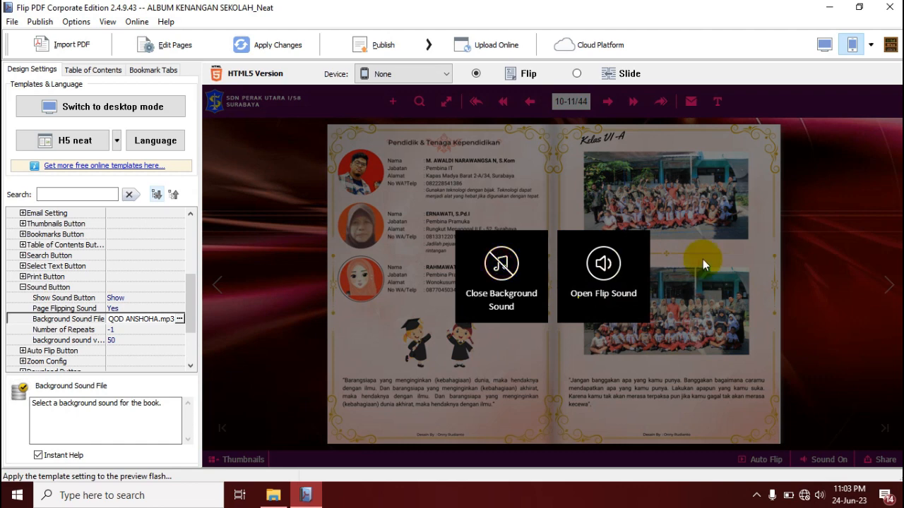
click(806, 288)
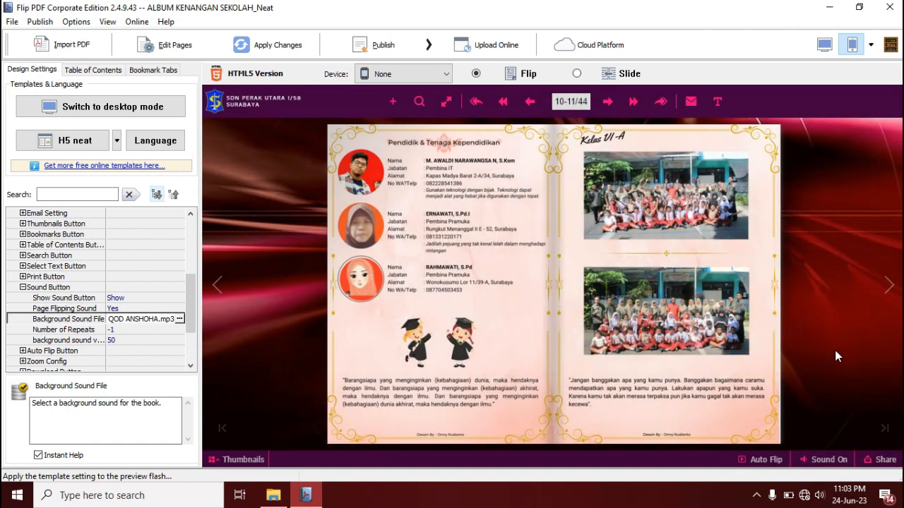
click(806, 461)
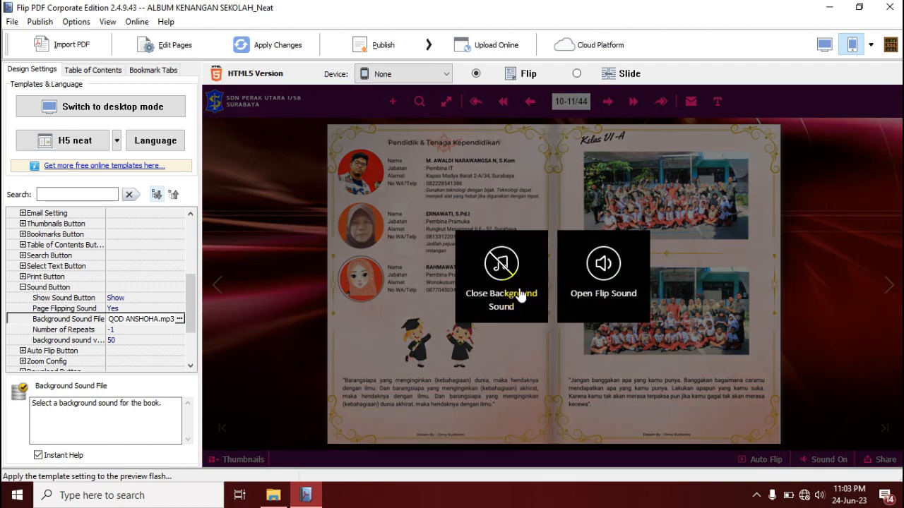
click(501, 267)
click(862, 333)
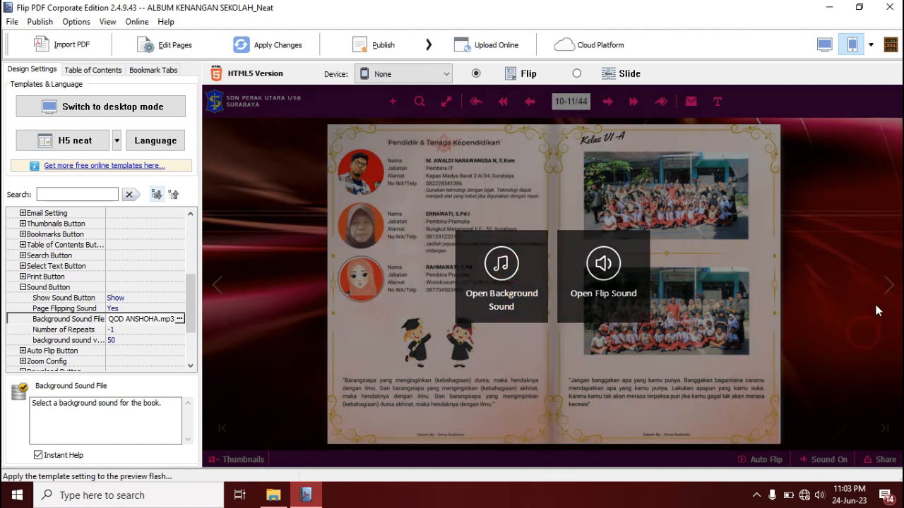
Step: Turn the preview book forward to pages 18-19 and back to pages 12-13
click(885, 288)
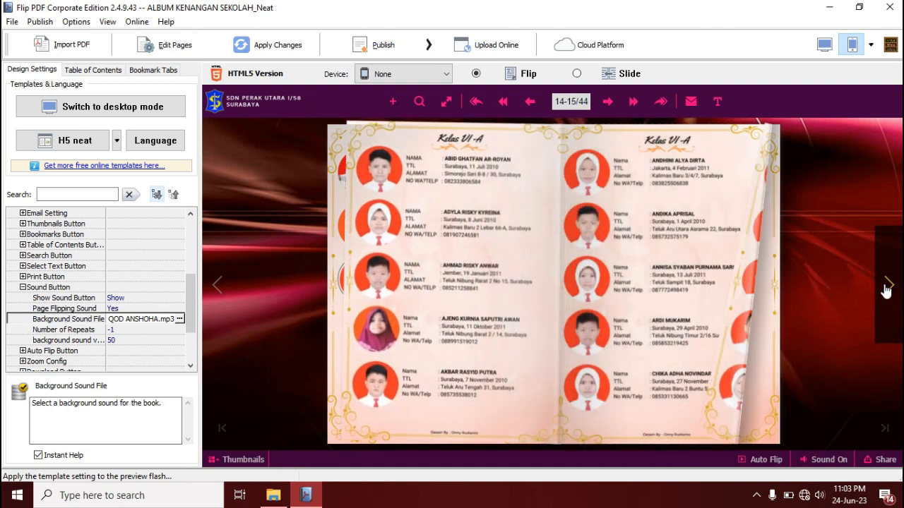
click(886, 288)
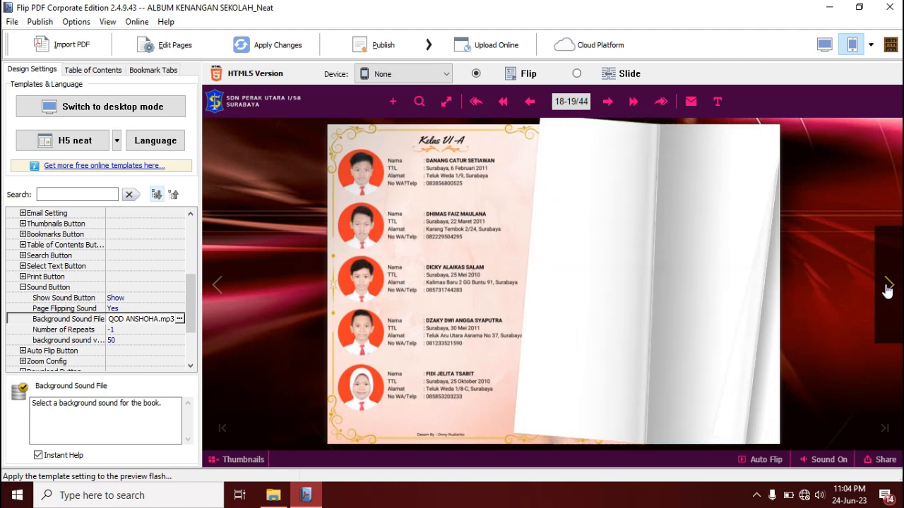
click(886, 288)
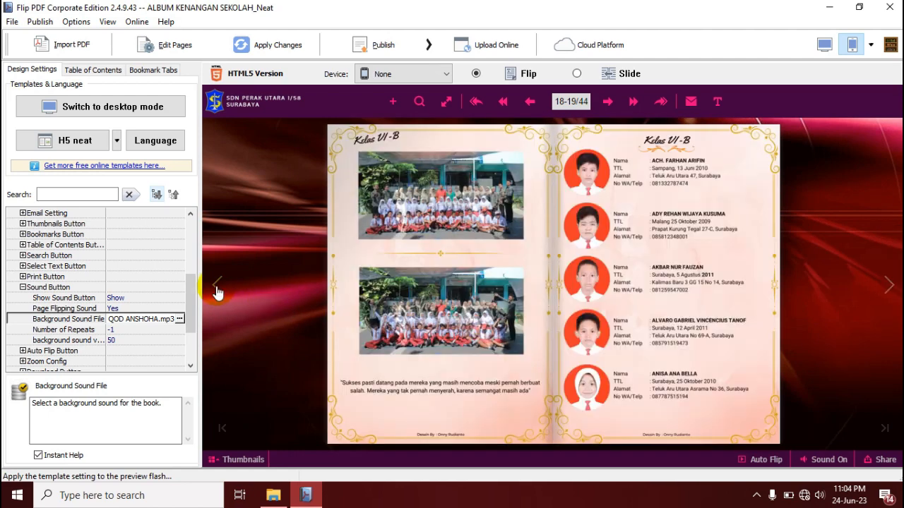
click(218, 288)
click(218, 288)
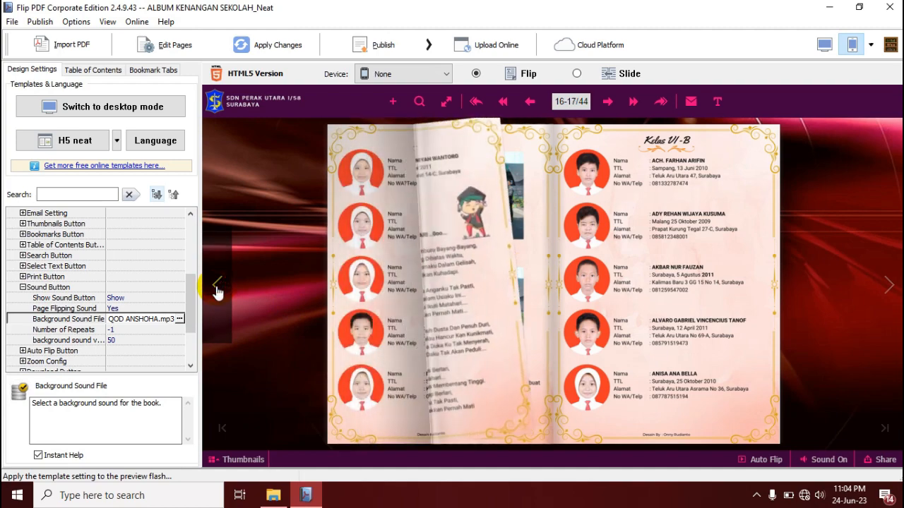
click(218, 288)
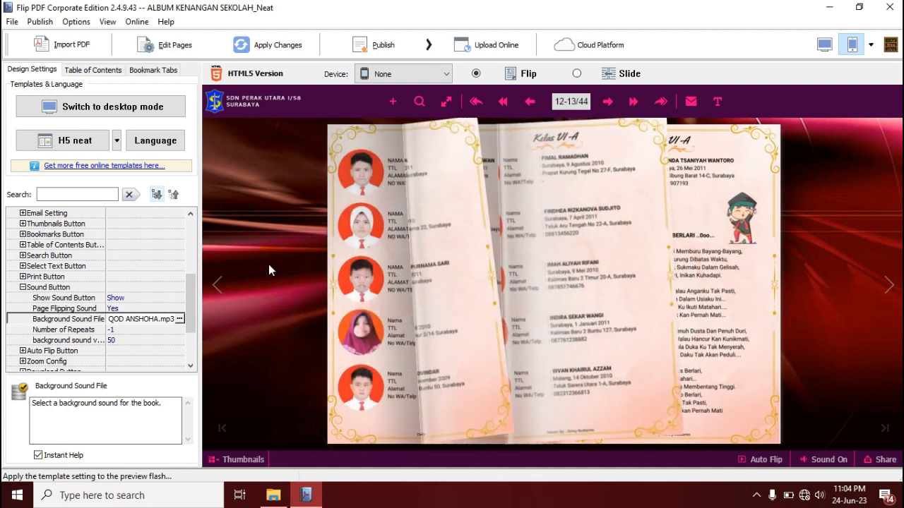
Step: Switch on the preview's background sound on pages 12-13 and return to the book
click(811, 462)
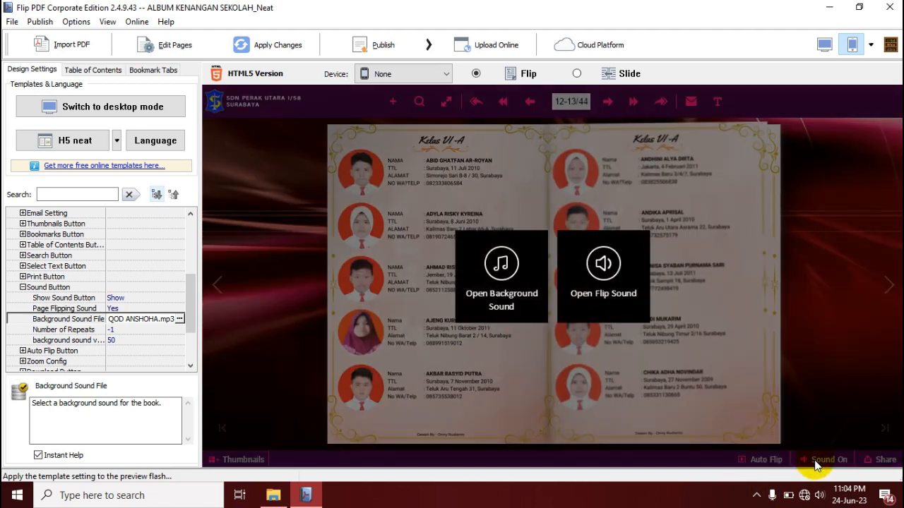
click(496, 275)
click(274, 258)
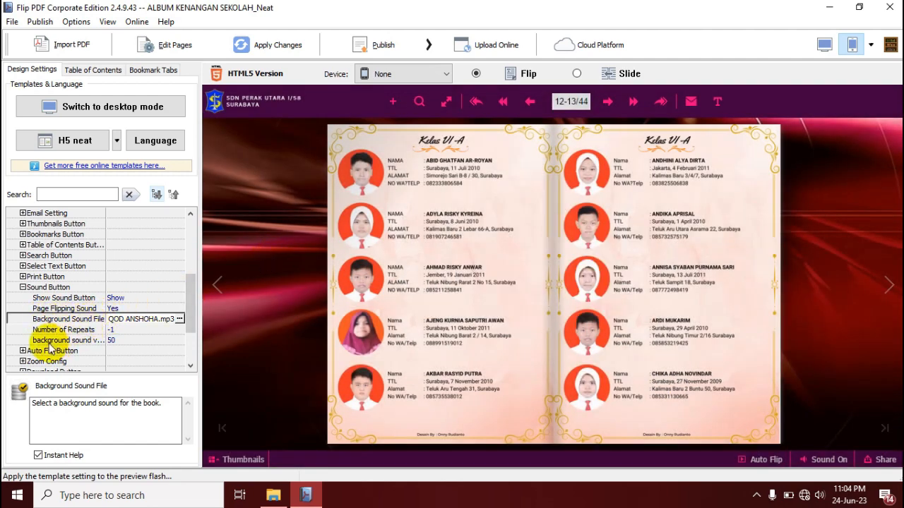
Step: Set the background sound volume to 100 and apply the changes to the preview
click(126, 341)
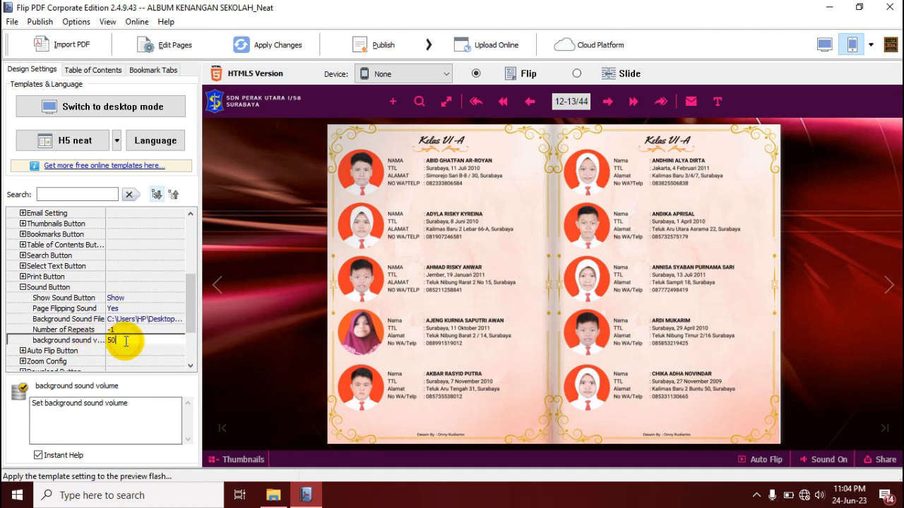
drag(115, 342, 107, 342)
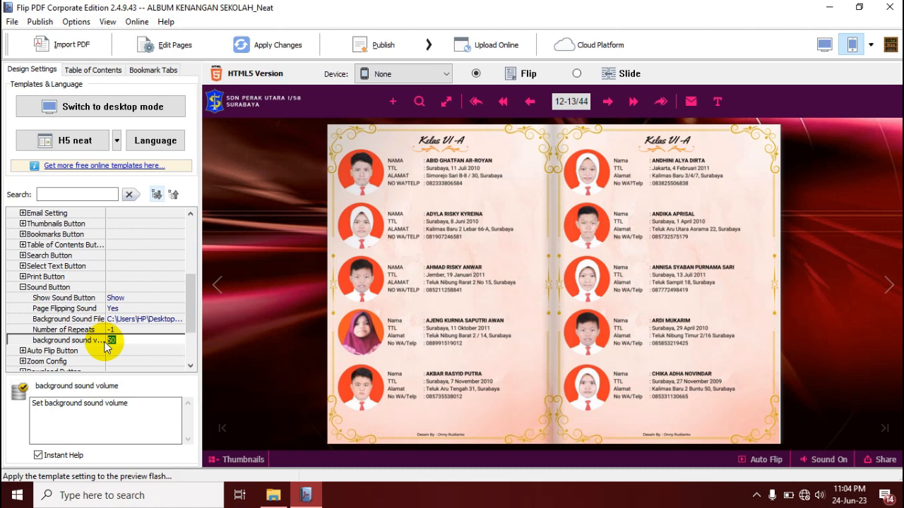
text(100)
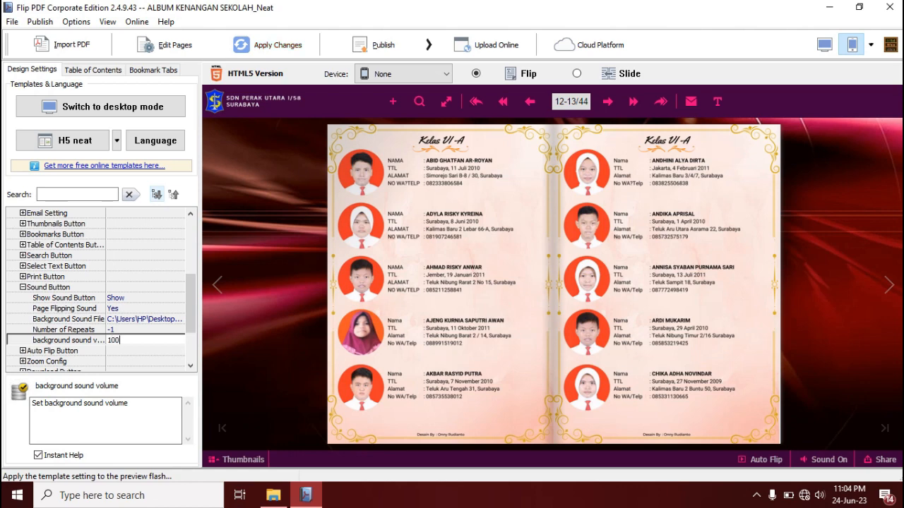
click(258, 44)
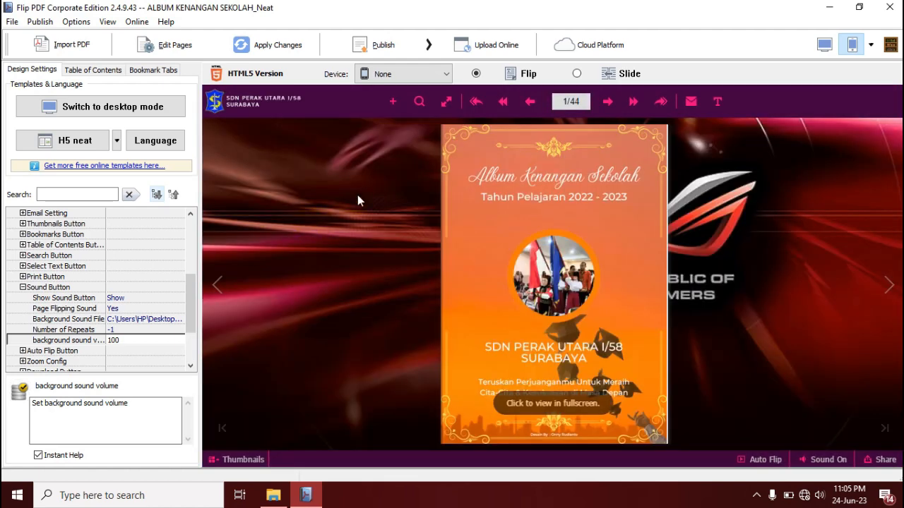
Step: Switch on the background sound at the album cover to test the new volume
click(803, 461)
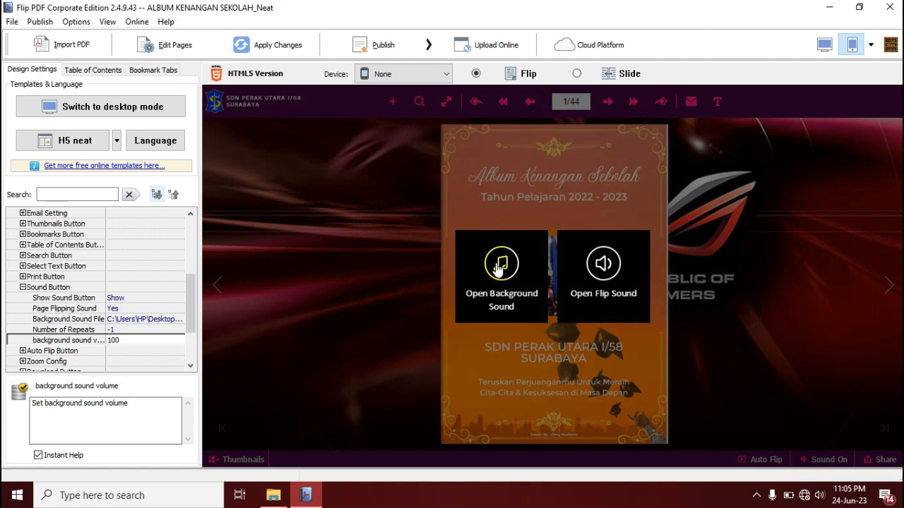
click(498, 266)
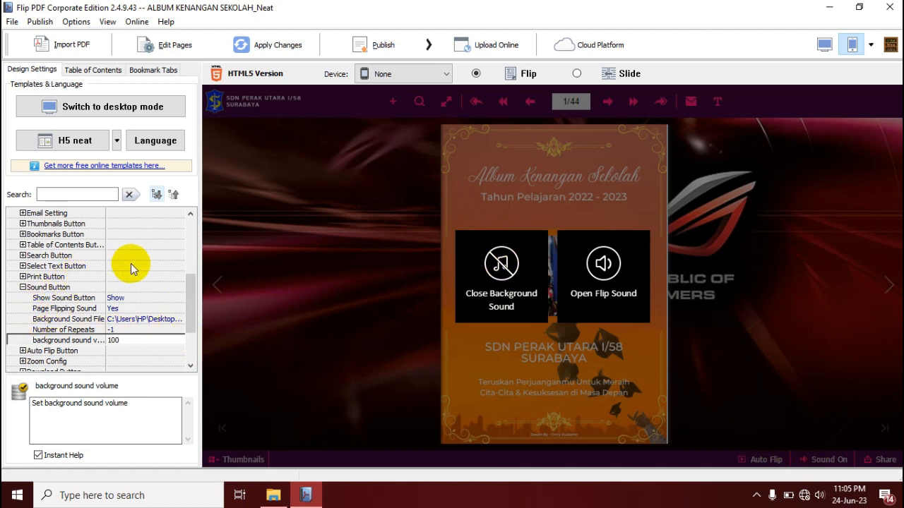
Step: Review where the Sound Button options and the background sound file sit within the toolbar button settings, then collapse the Toolbar Settings group
drag(189, 299, 189, 325)
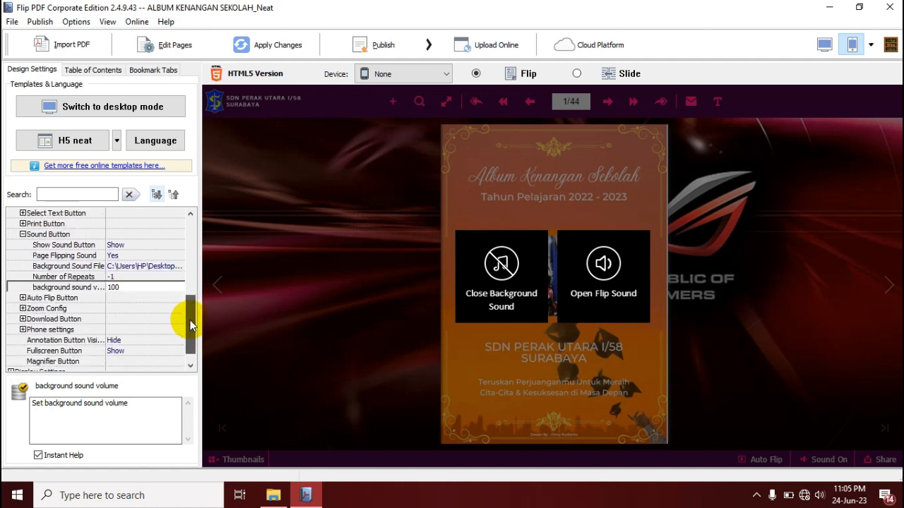
drag(190, 325, 167, 225)
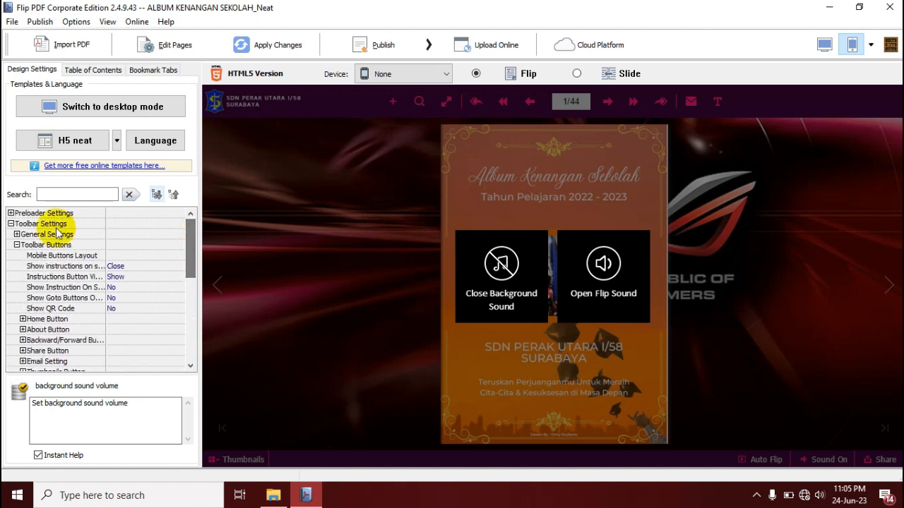
click(11, 224)
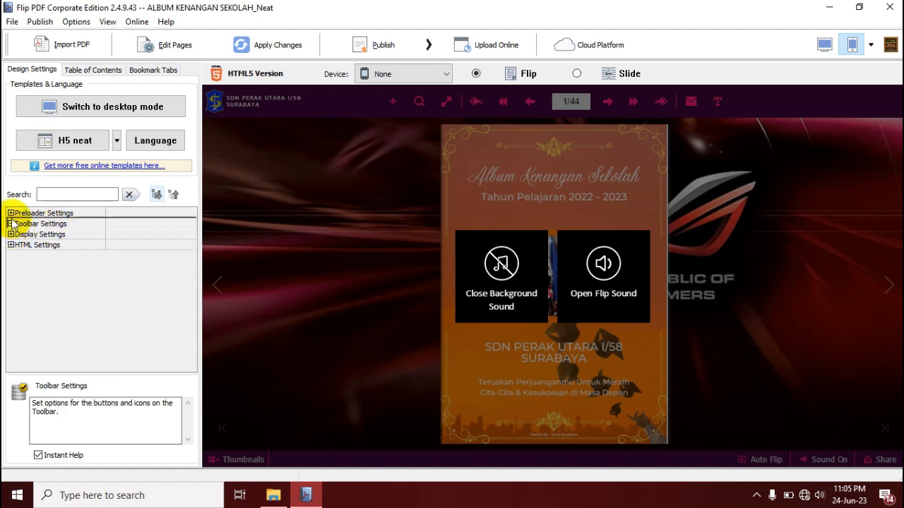
click(10, 224)
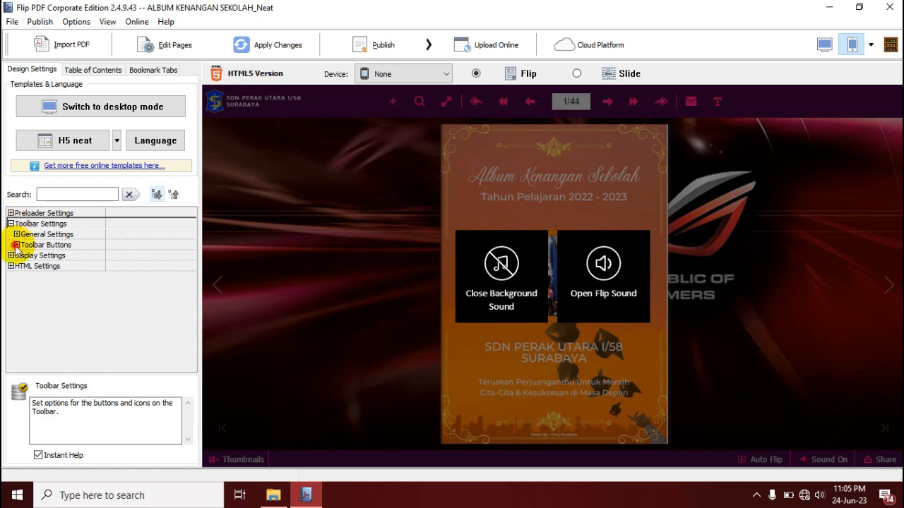
click(16, 245)
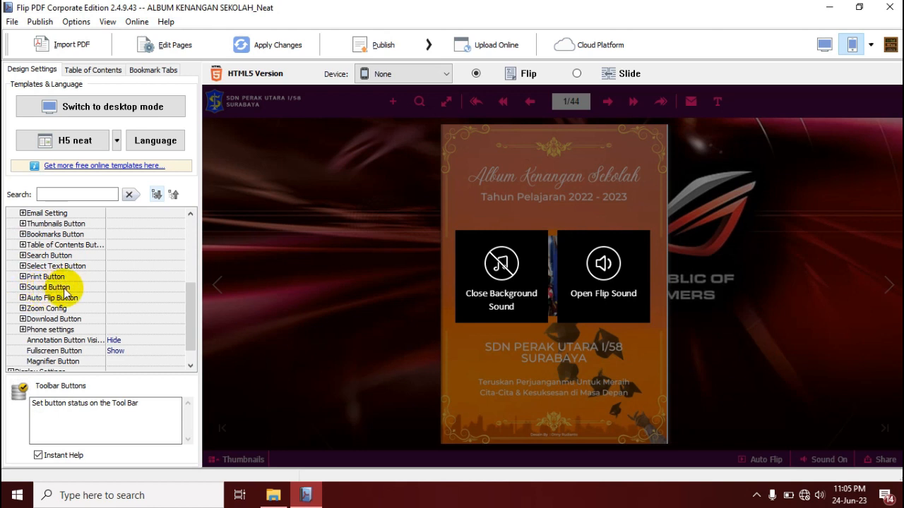
click(22, 288)
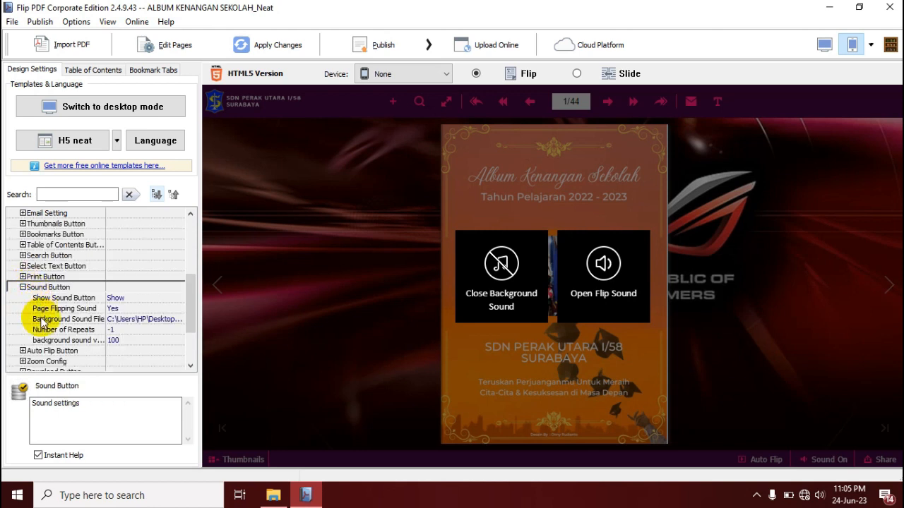
click(143, 320)
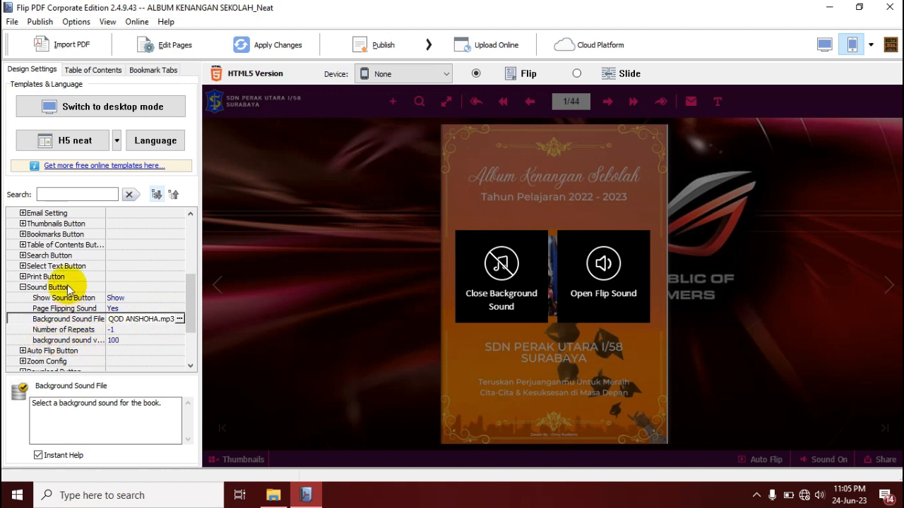
drag(187, 289, 188, 218)
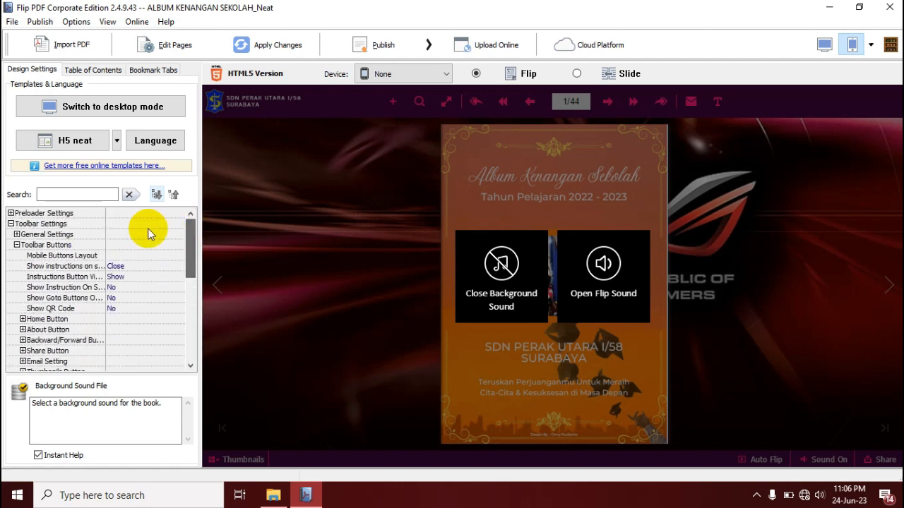
click(10, 224)
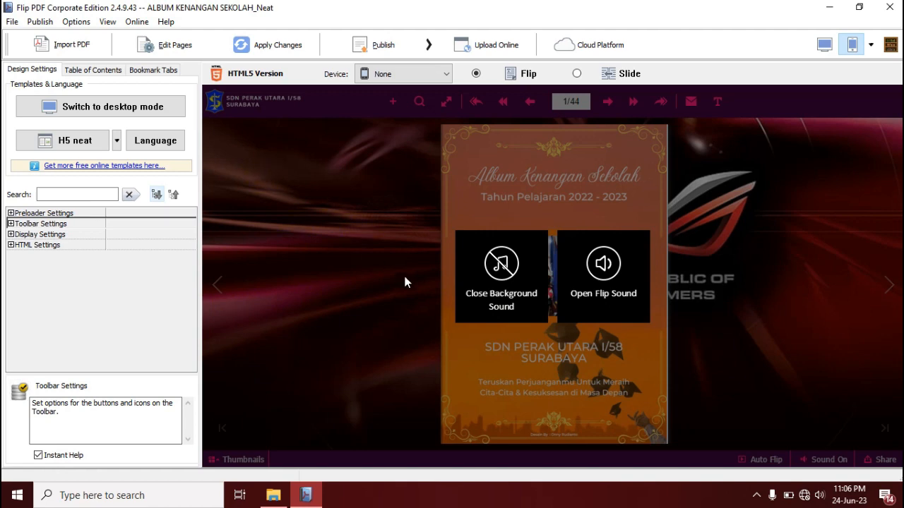
Step: Toggle the background sound in the preview and return to the album cover
click(485, 286)
click(512, 275)
click(712, 355)
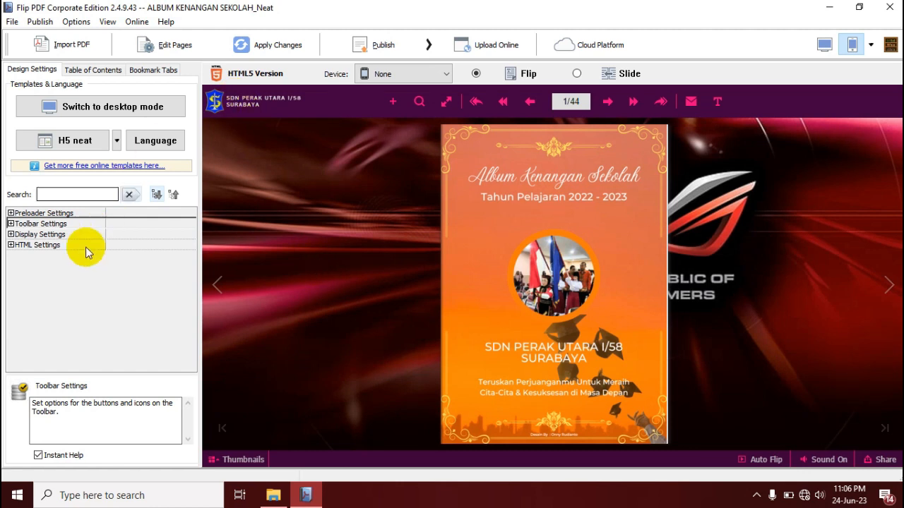
Step: Review the toolbar's general settings, including the logo and color options, and collapse the Toolbar Settings group
click(10, 224)
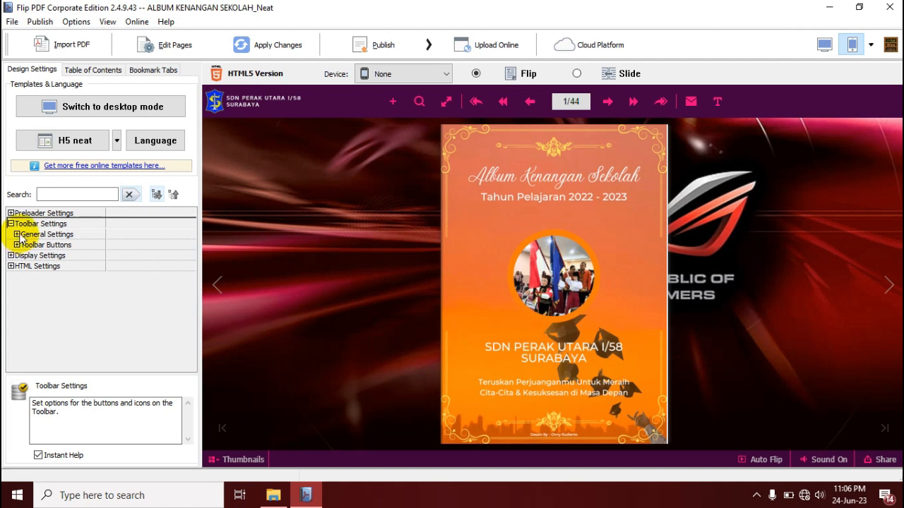
click(17, 234)
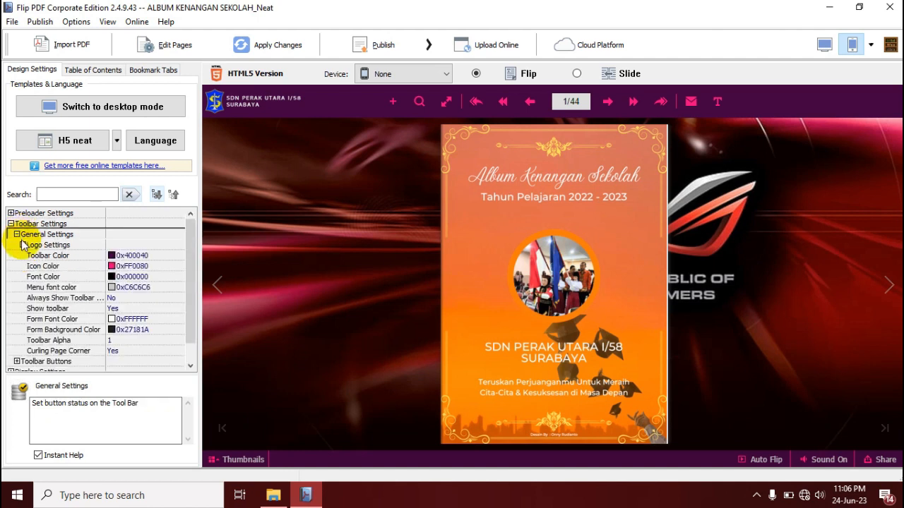
click(23, 245)
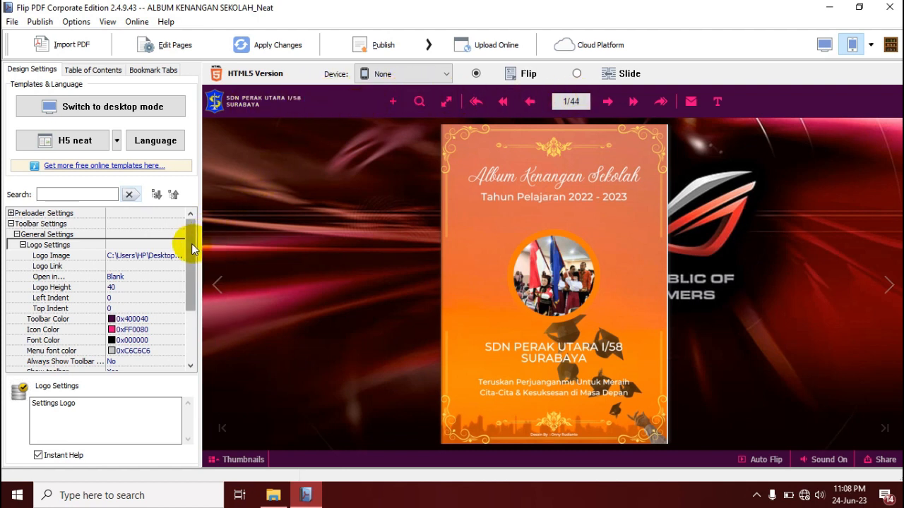
click(10, 223)
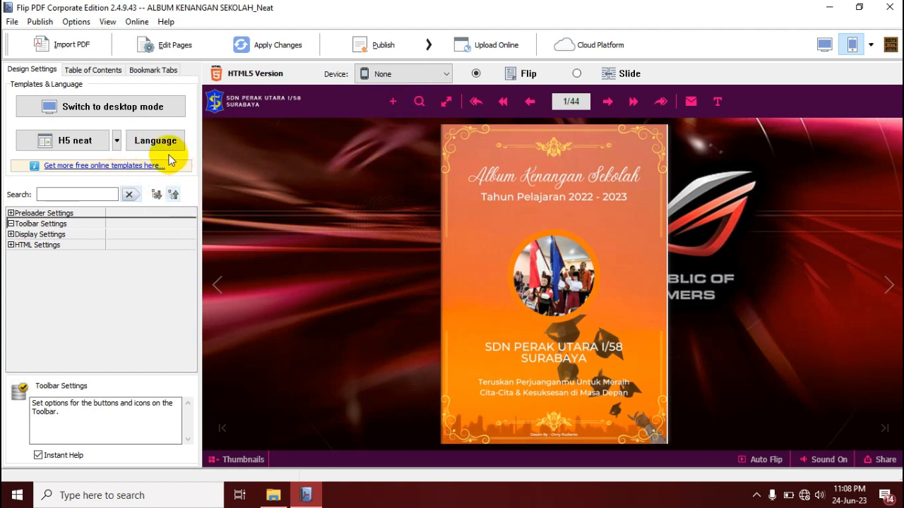
Step: View the available HTML5 templates and leave the template selection without choosing one
click(116, 140)
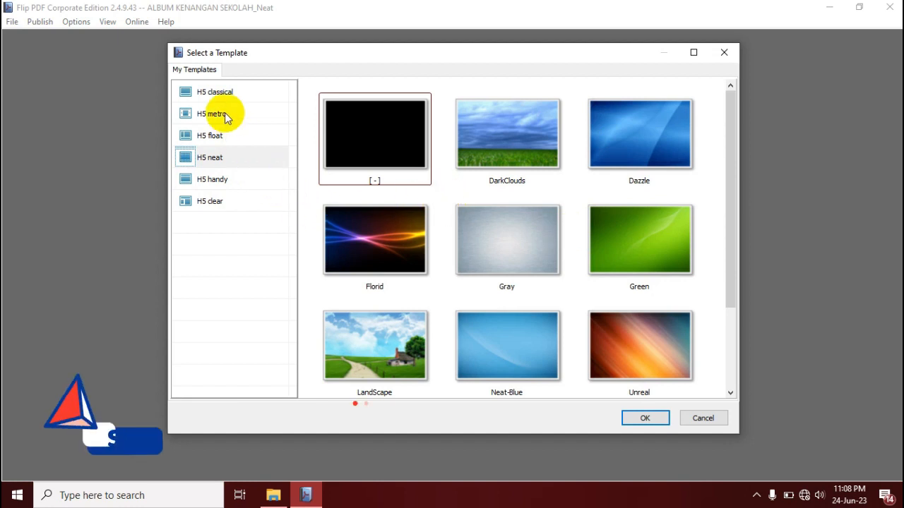
click(720, 52)
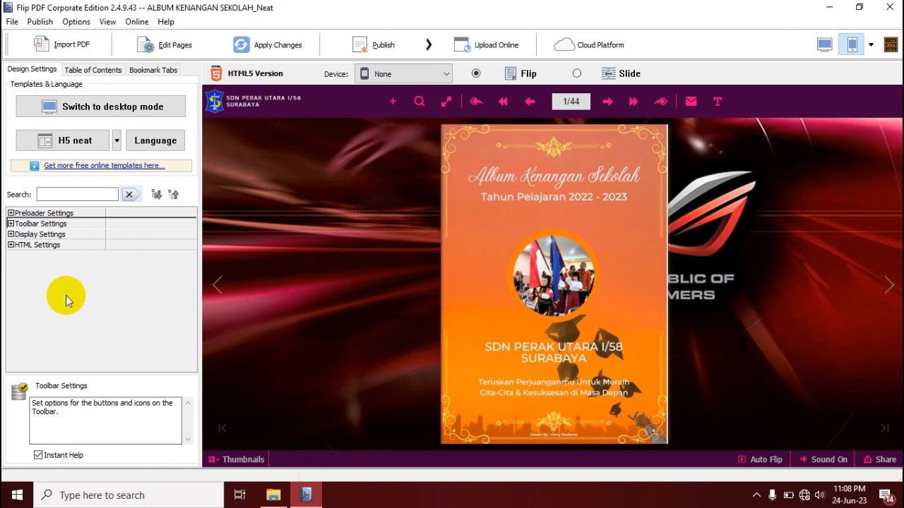
Step: Review the book's background options, including gradient colors and background image file, within Display Settings, and collapse the Display Settings group
click(11, 234)
scroll(28, 244, up, 2)
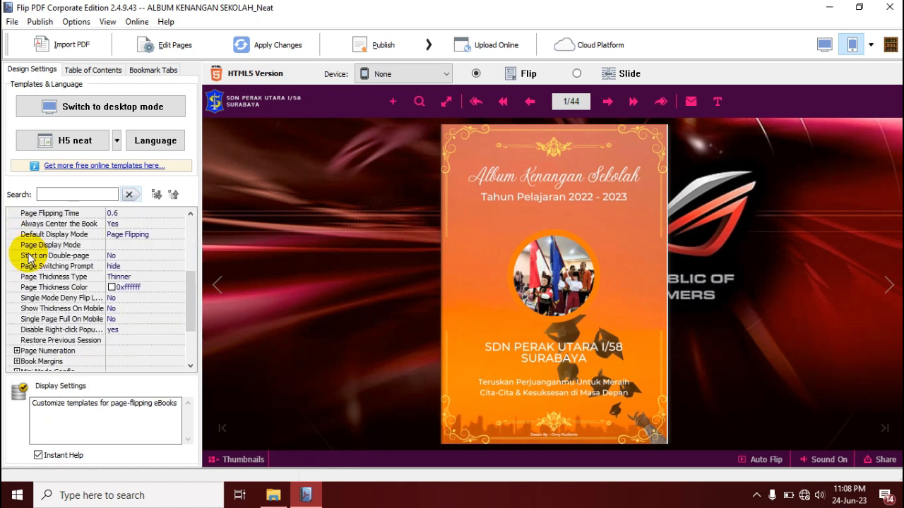
scroll(35, 259, up, 2)
scroll(28, 254, up, 2)
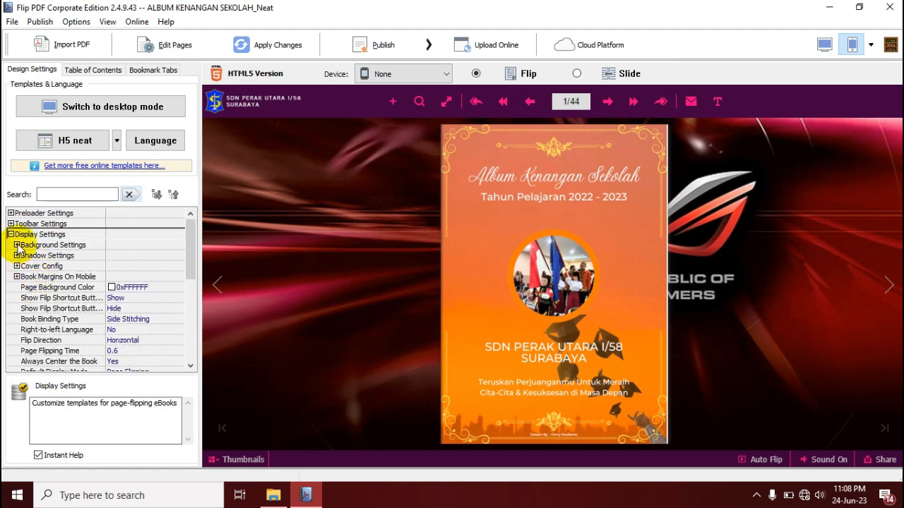
click(16, 245)
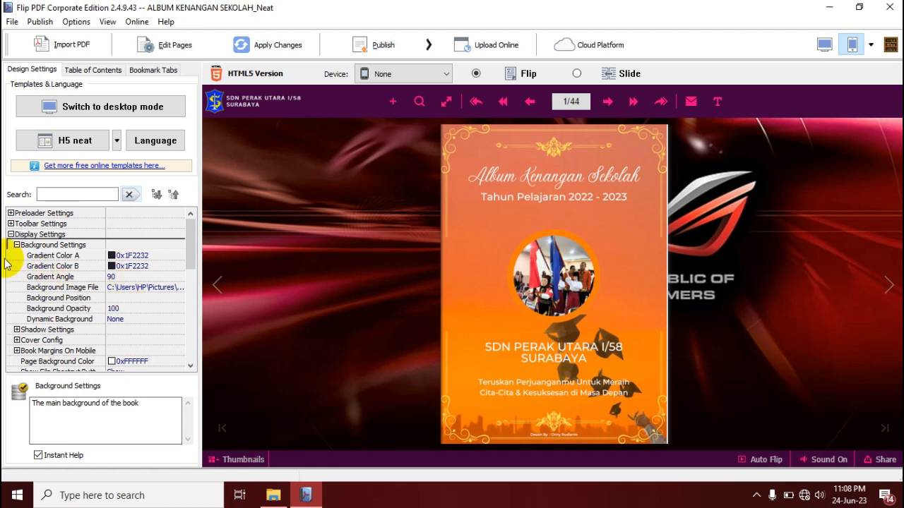
click(11, 235)
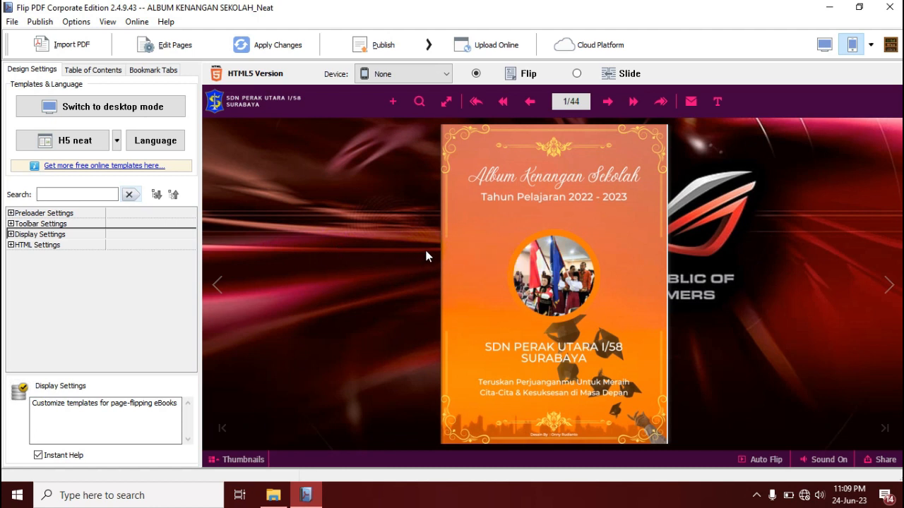
Step: Examine the Sound Button options among the toolbar buttons, including page flipping sound and background sound file, and collapse all the toolbar groups
click(11, 223)
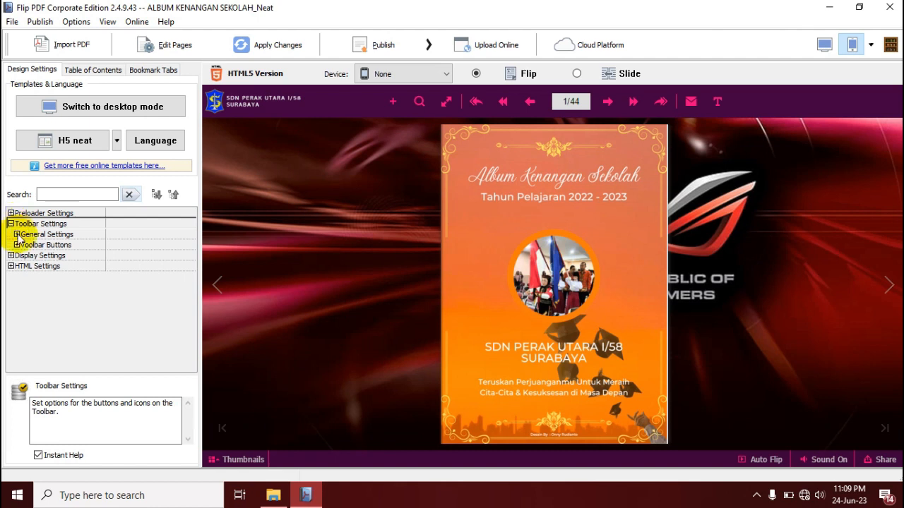
click(17, 245)
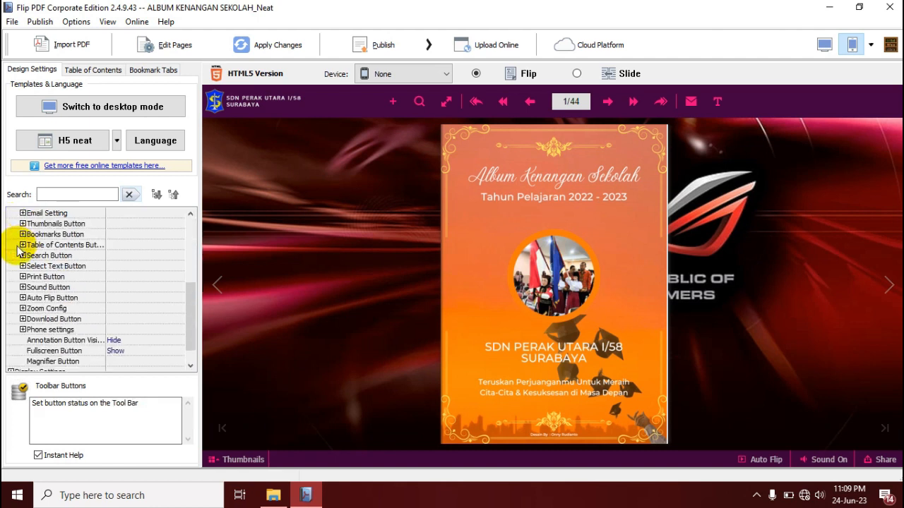
click(23, 288)
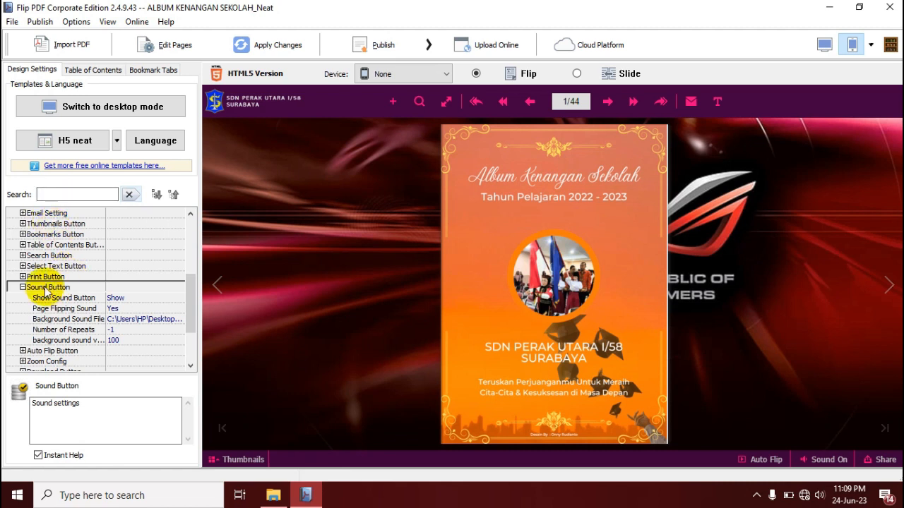
click(22, 287)
scroll(21, 286, up, 4)
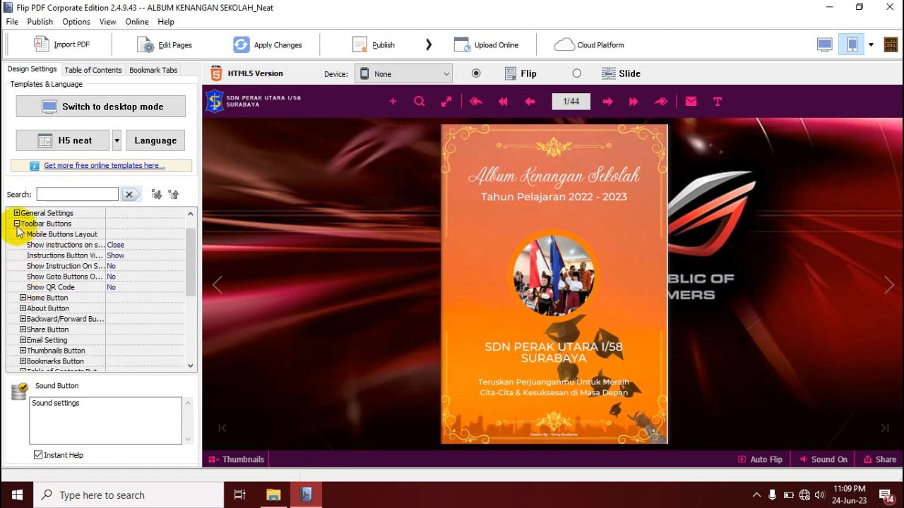
click(16, 224)
click(10, 224)
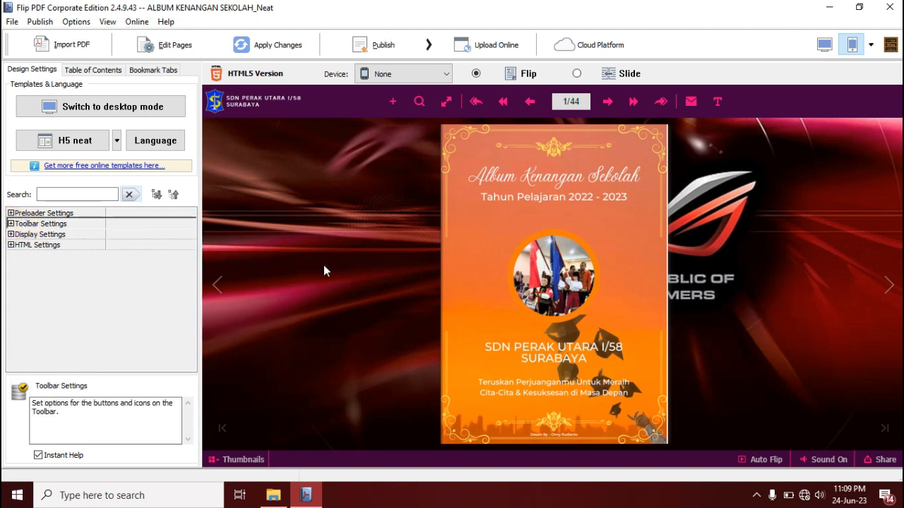